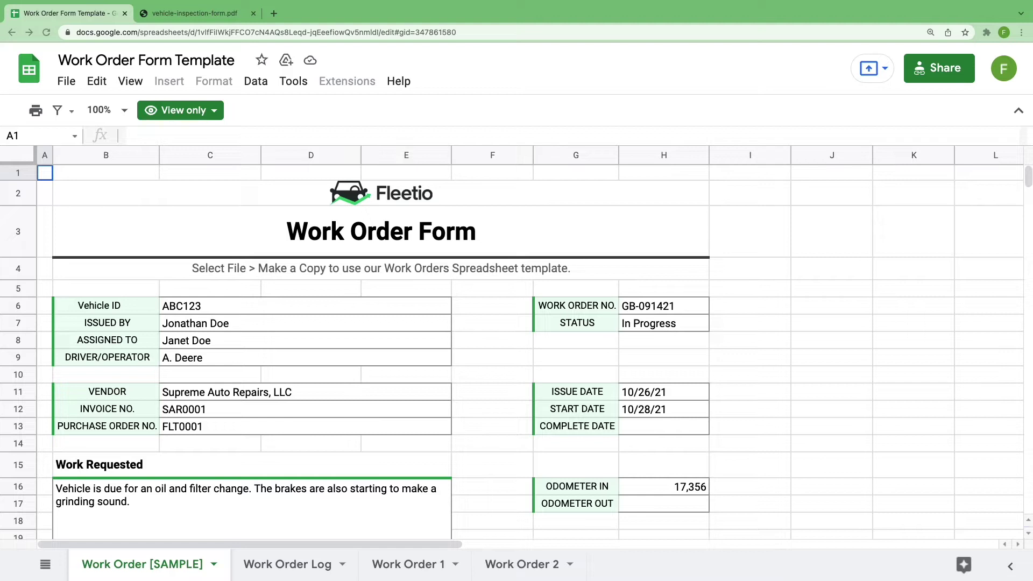
- Make a personal copy of the view-only template named 'Mad Max's Work Orders 2022'
{"action": "left_click", "coordinate": [199, 115]}
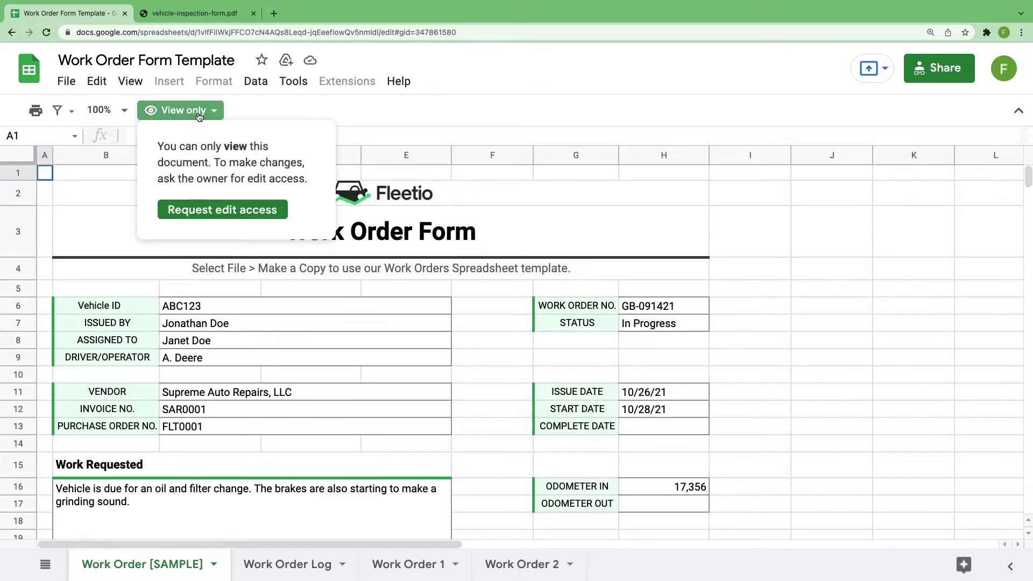
{"action": "left_click", "coordinate": [199, 115]}
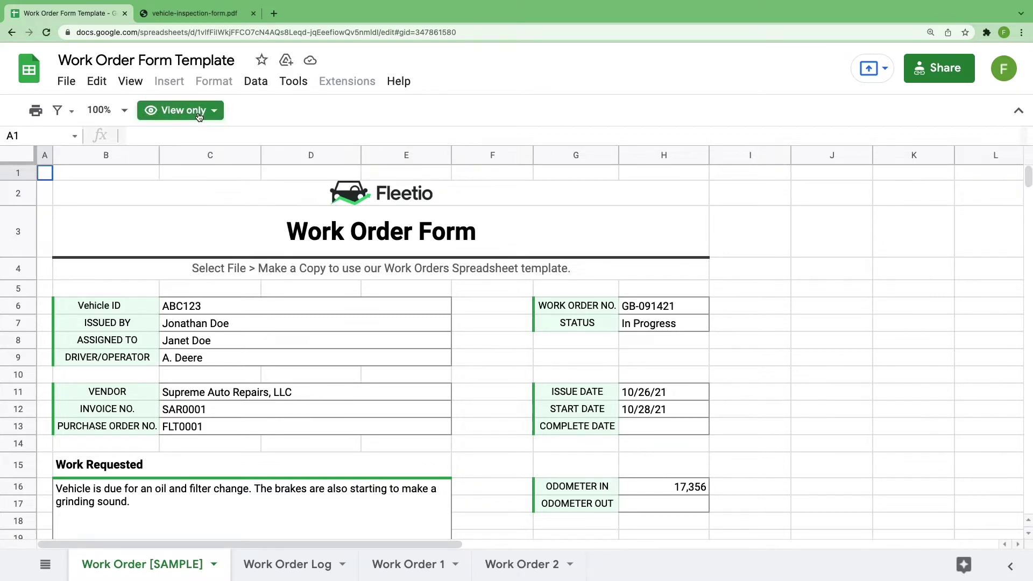
{"action": "left_click", "coordinate": [66, 81]}
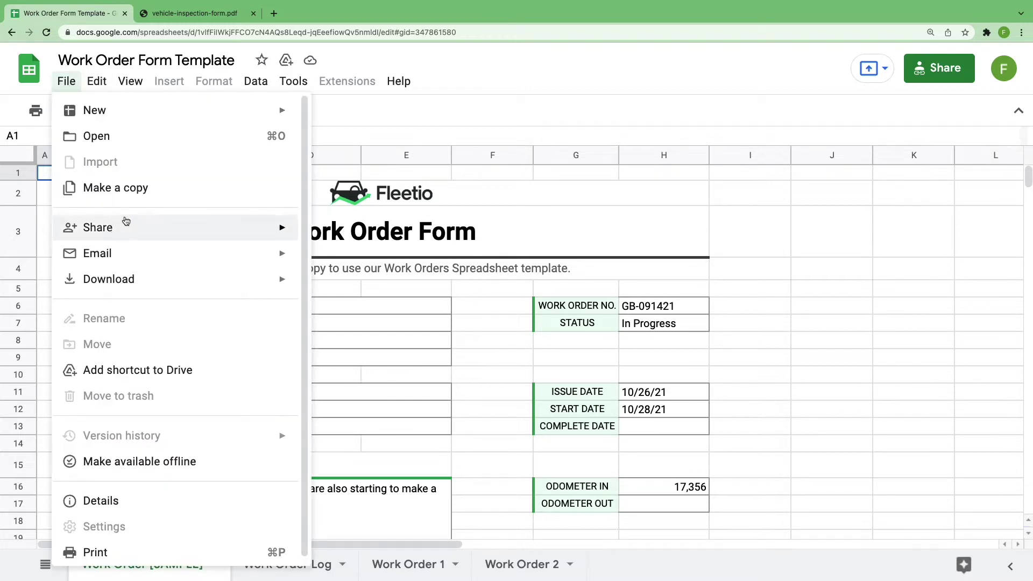
{"action": "left_click", "coordinate": [129, 198]}
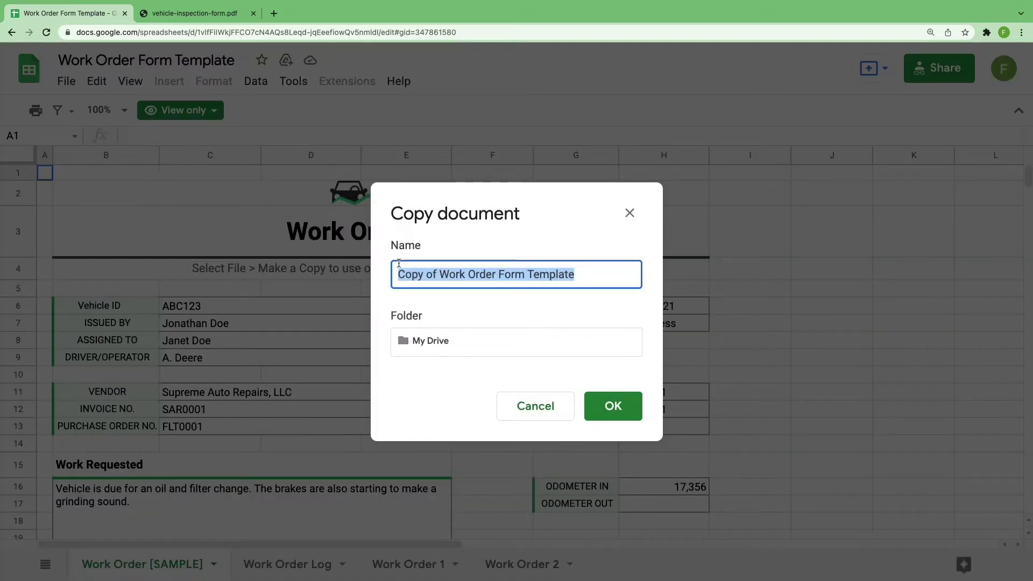
{"action": "key", "text": "super+v"}
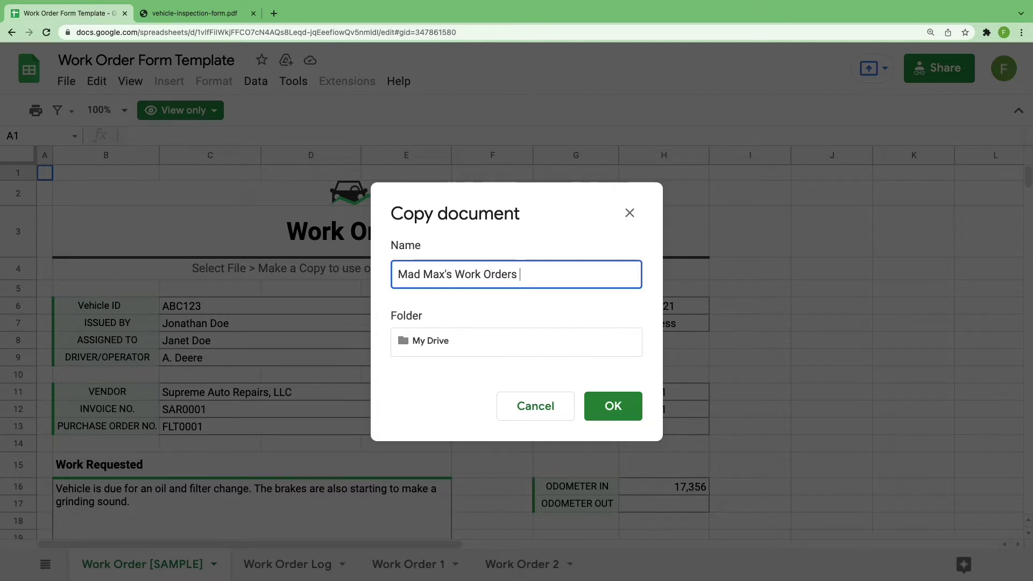
{"action": "type", "text": "2022"}
{"action": "left_click", "coordinate": [603, 408]}
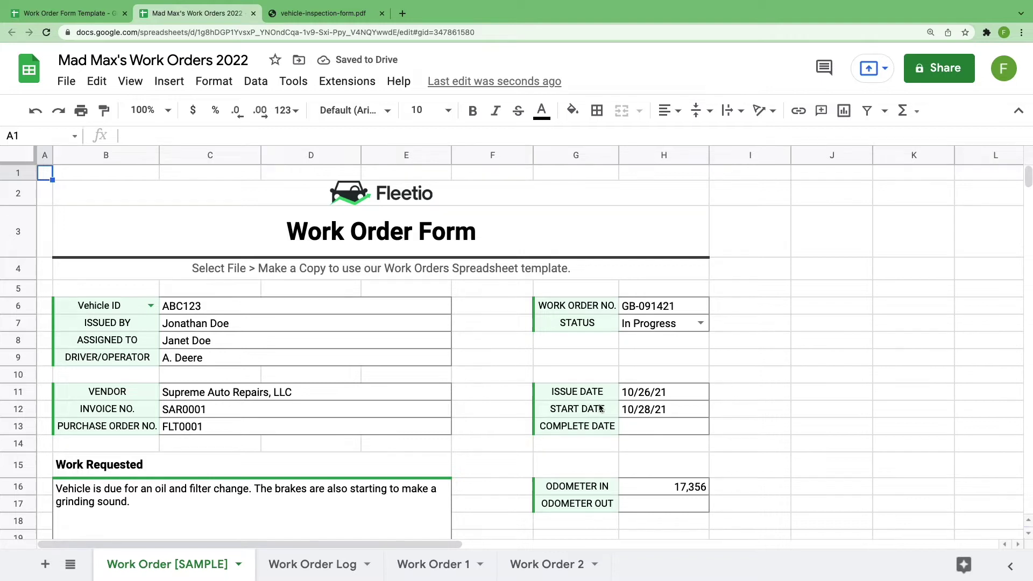
- Change the copy's general access to 'Anyone with the link' can view
{"action": "left_click", "coordinate": [920, 77]}
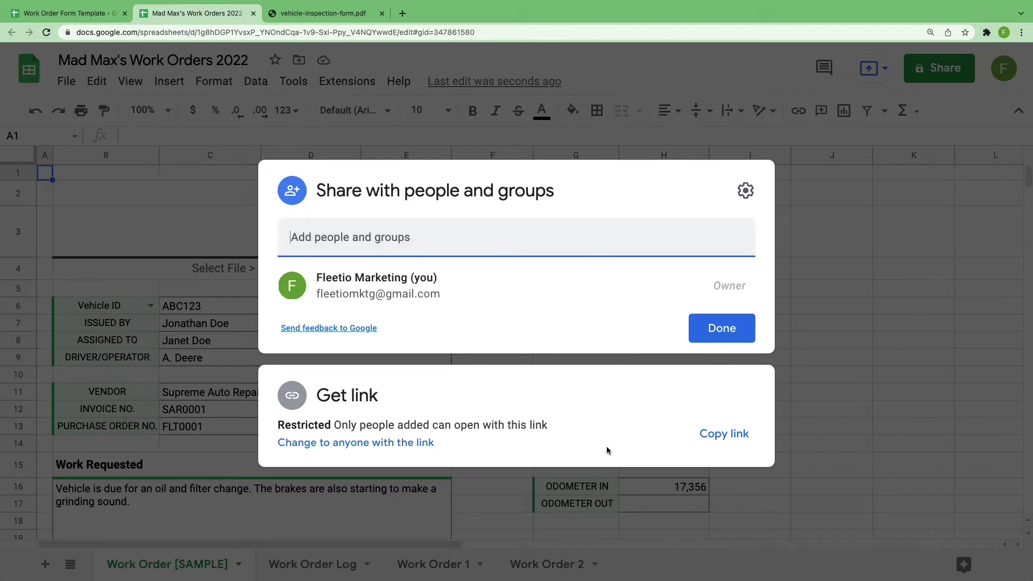
{"action": "left_click", "coordinate": [393, 445]}
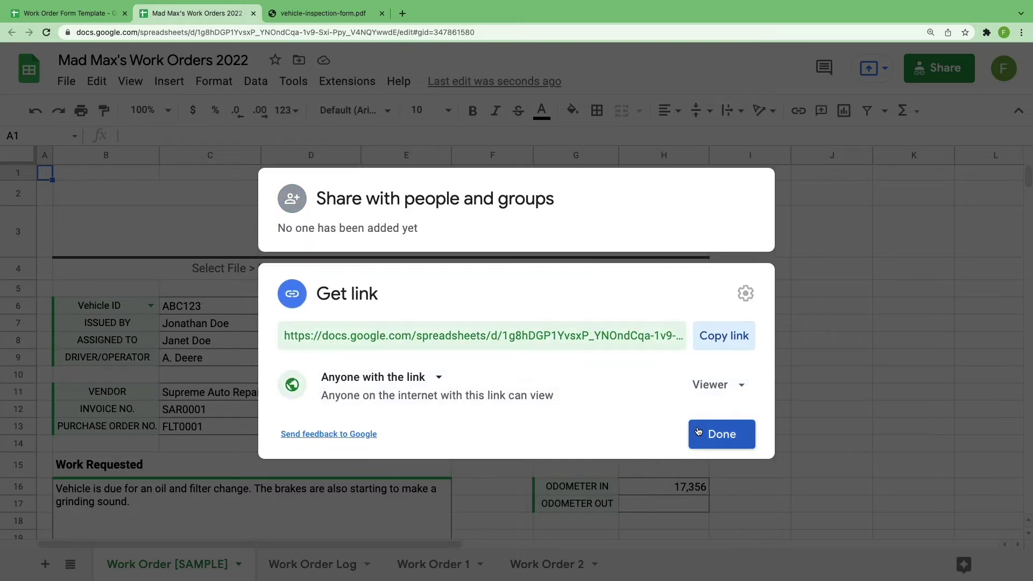
{"action": "left_click", "coordinate": [696, 430]}
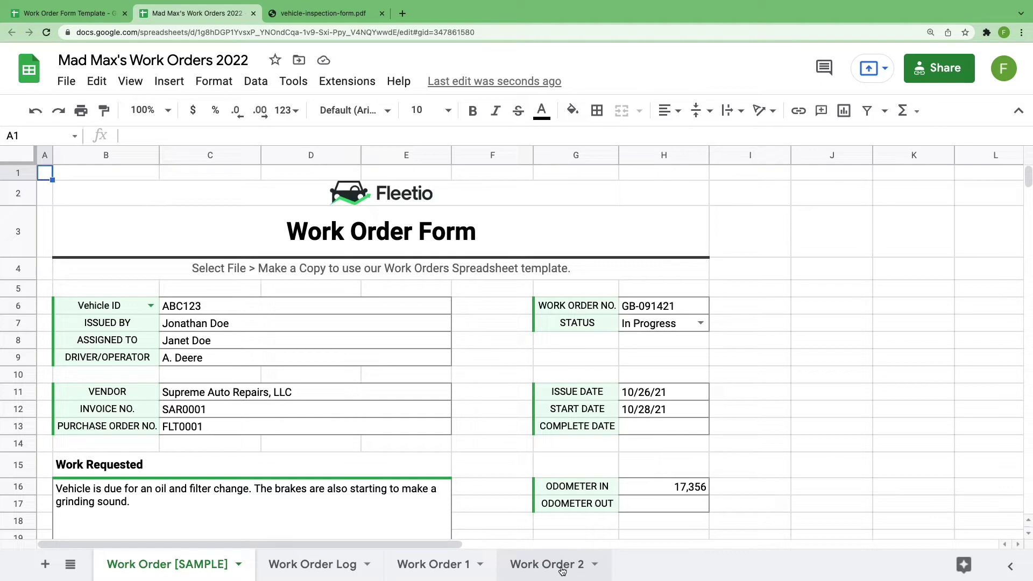
{"action": "scroll", "coordinate": [472, 415], "scroll_direction": "down", "scroll_amount": 3}
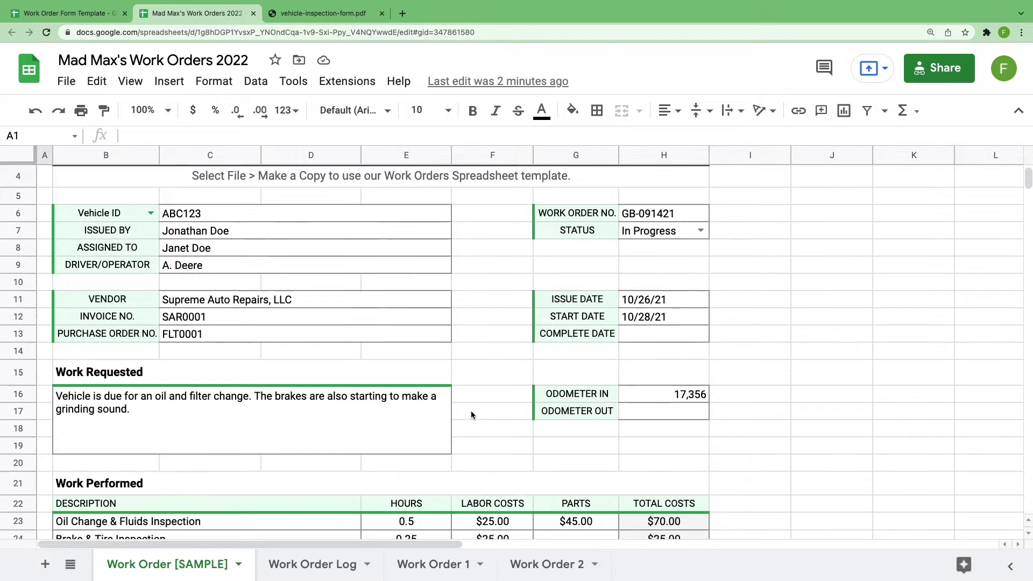
{"action": "scroll", "coordinate": [472, 415], "scroll_direction": "down", "scroll_amount": 4}
{"action": "scroll", "coordinate": [472, 414], "scroll_direction": "down", "scroll_amount": 2}
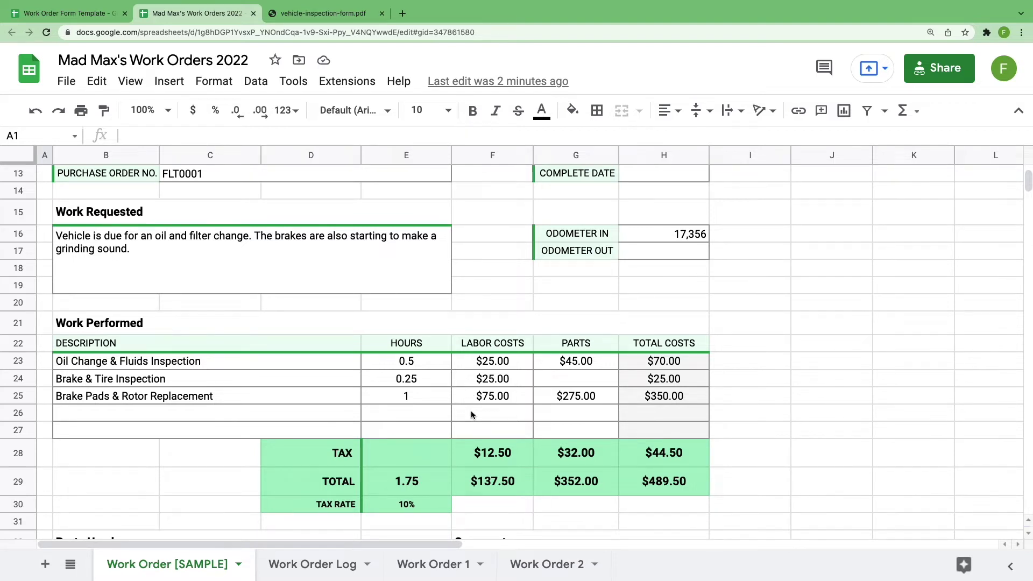
{"action": "scroll", "coordinate": [471, 412], "scroll_direction": "up", "scroll_amount": 8}
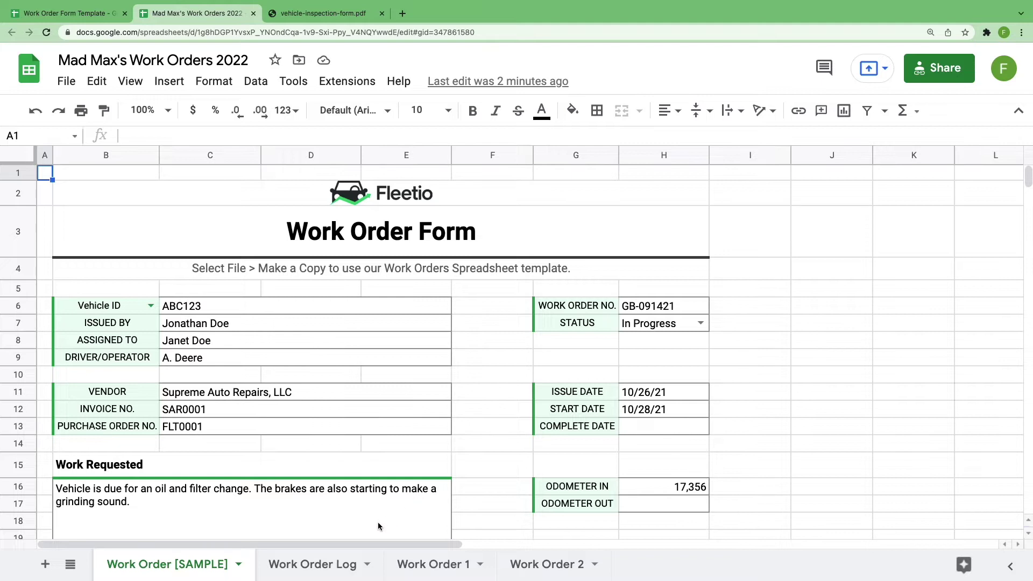
{"action": "left_click", "coordinate": [336, 565]}
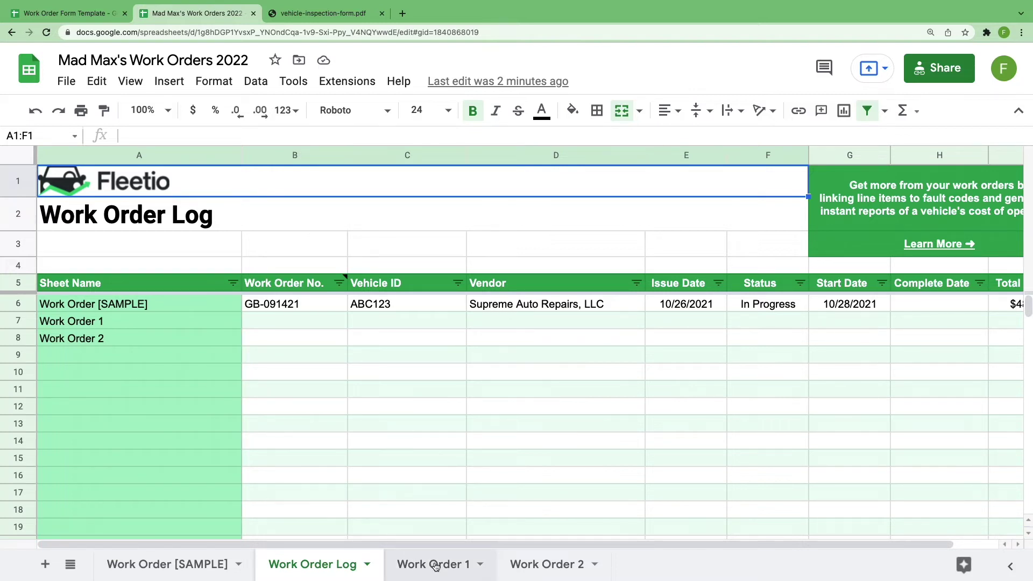
{"action": "left_click", "coordinate": [436, 565]}
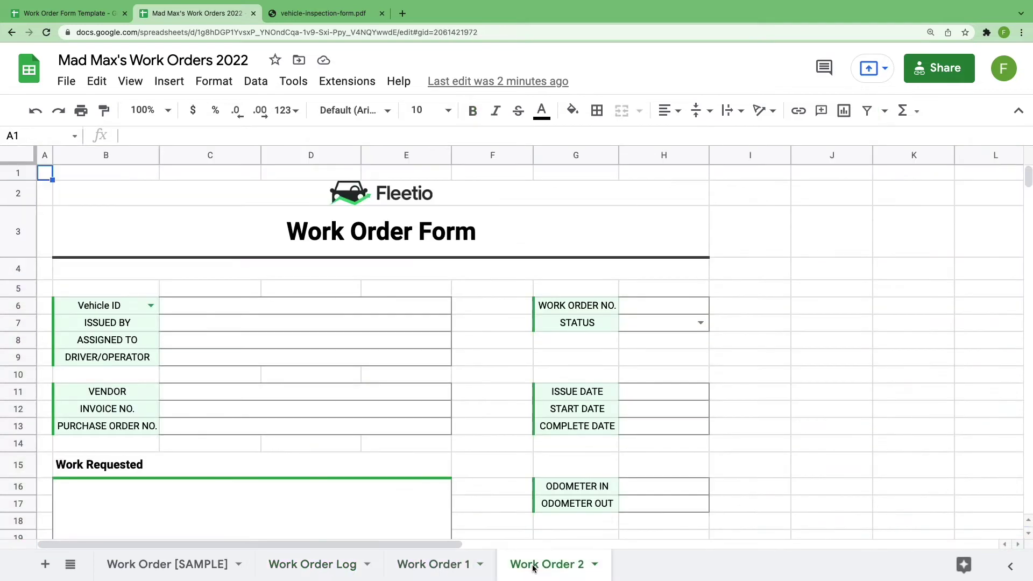
{"action": "left_click", "coordinate": [206, 570]}
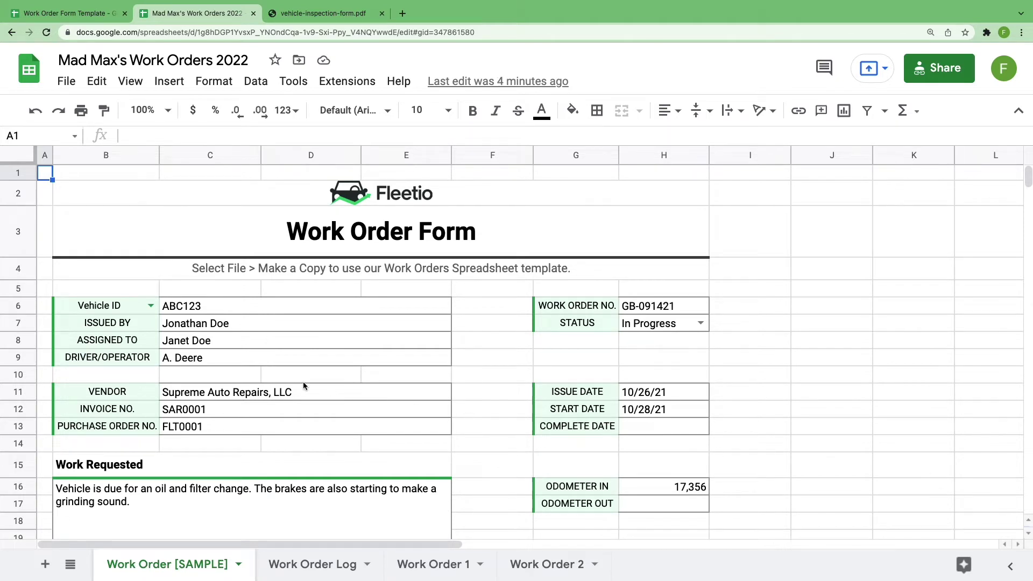
{"action": "left_click", "coordinate": [202, 308]}
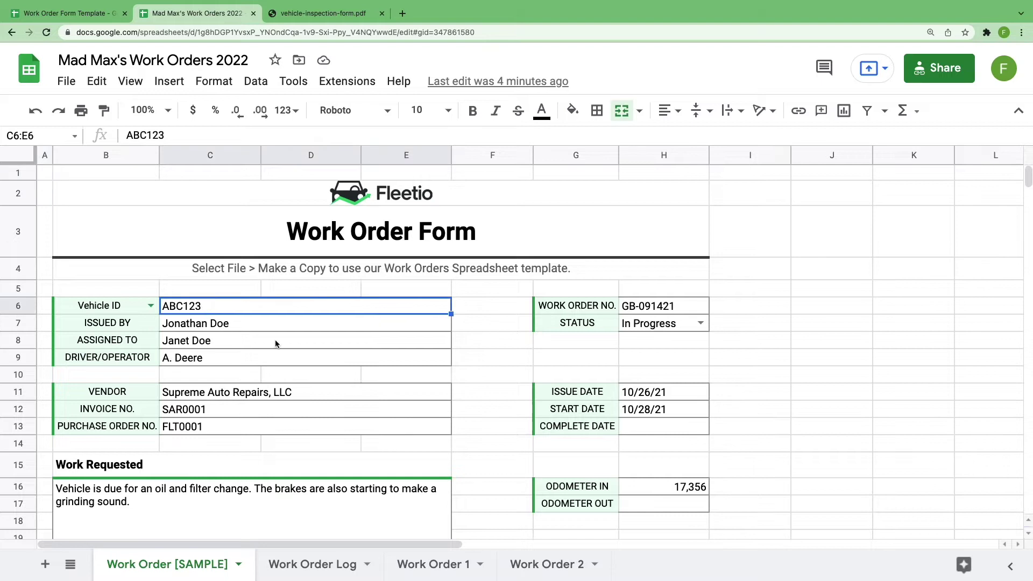
{"action": "left_click", "coordinate": [150, 306]}
{"action": "left_click", "coordinate": [111, 346]}
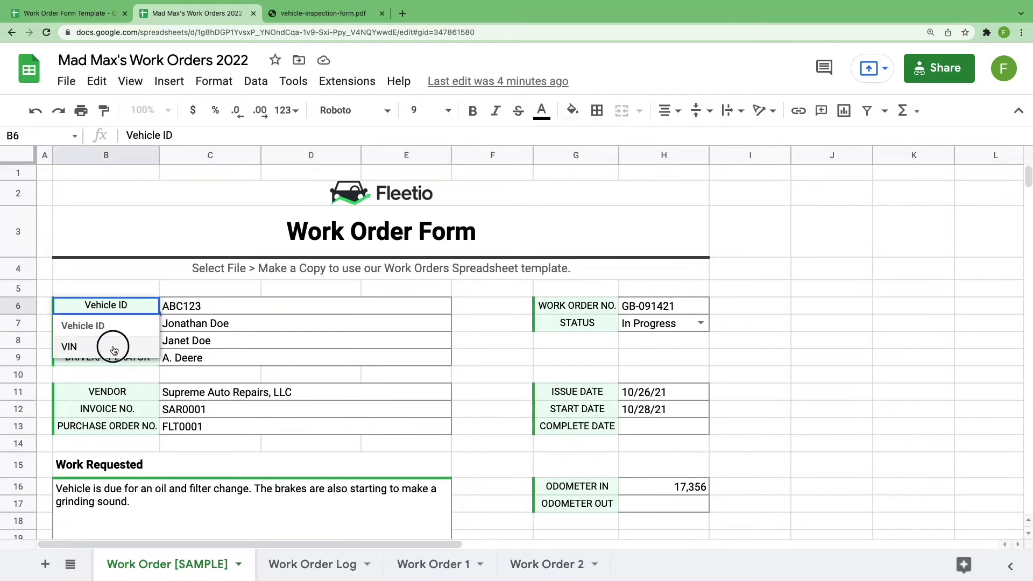
{"action": "left_click", "coordinate": [151, 305]}
{"action": "left_click", "coordinate": [119, 327]}
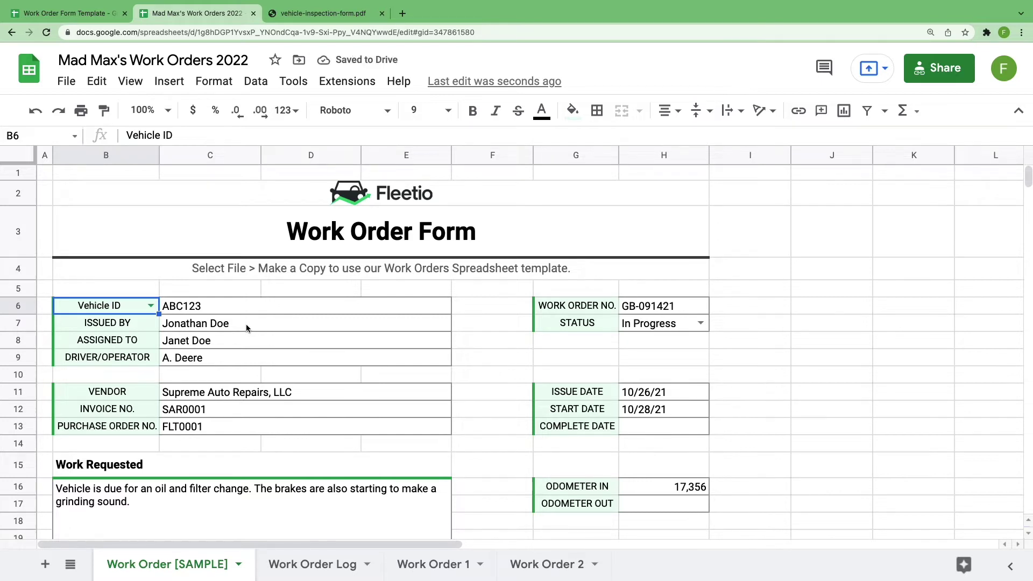
{"action": "left_click_drag", "start_coordinate": [245, 324], "coordinate": [284, 366]}
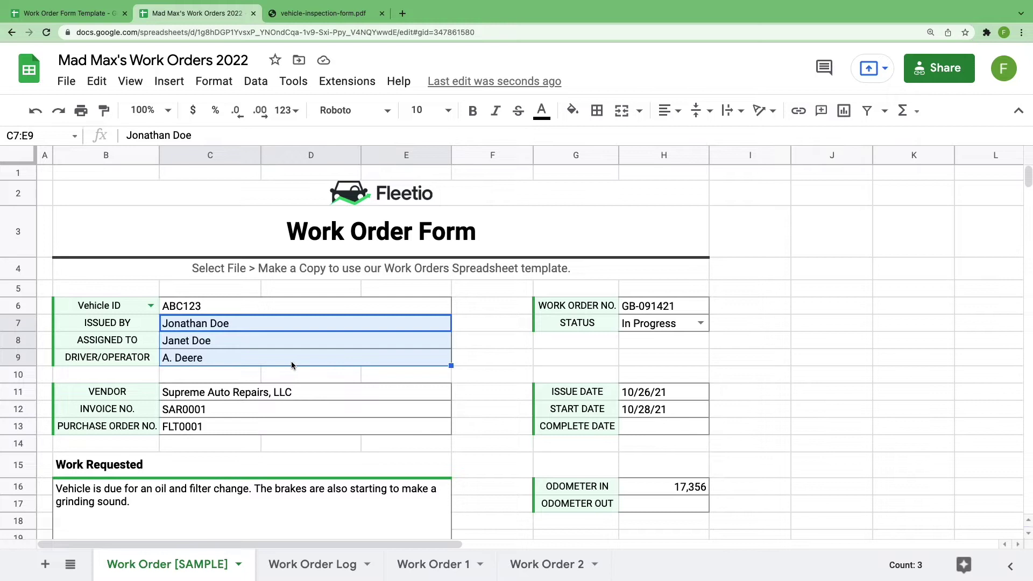
{"action": "scroll", "coordinate": [291, 361], "scroll_direction": "down", "scroll_amount": 1}
{"action": "left_click", "coordinate": [275, 353]}
{"action": "left_click_drag", "start_coordinate": [274, 353], "coordinate": [276, 389]}
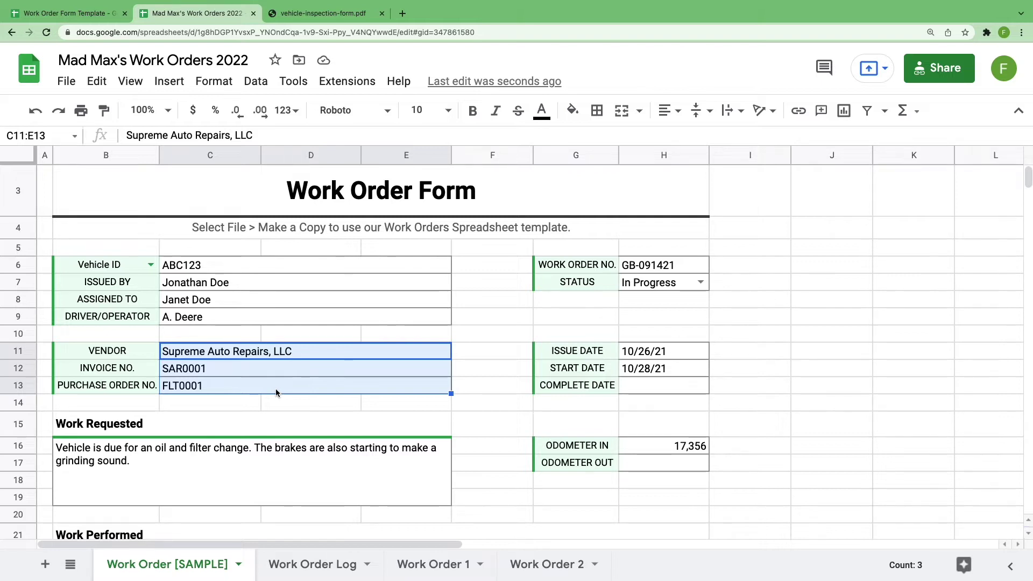
{"action": "left_click", "coordinate": [122, 356]}
{"action": "type", "text": "MECHA"}
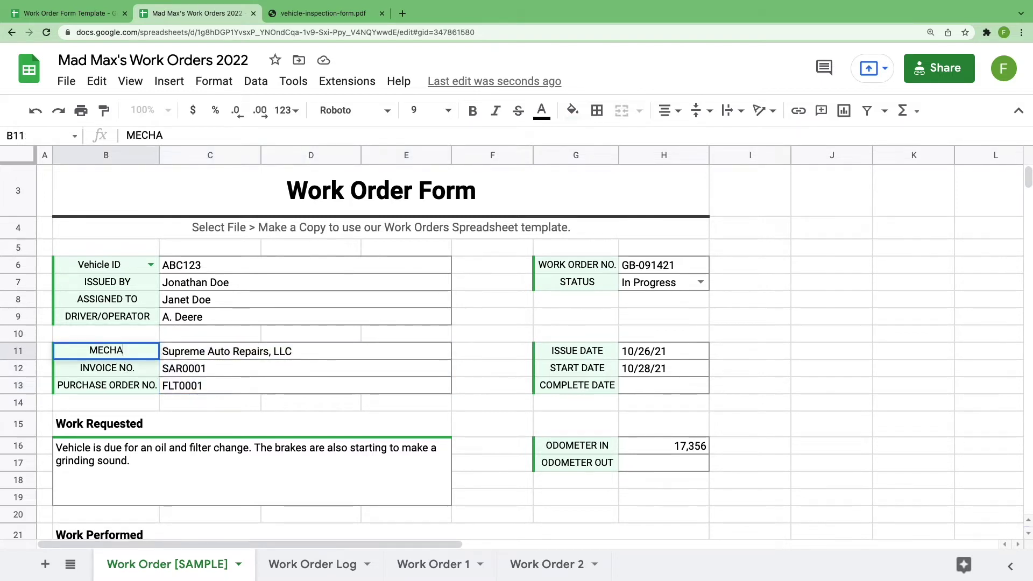
{"action": "type", "text": "NIC"}
{"action": "key", "text": "Return"}
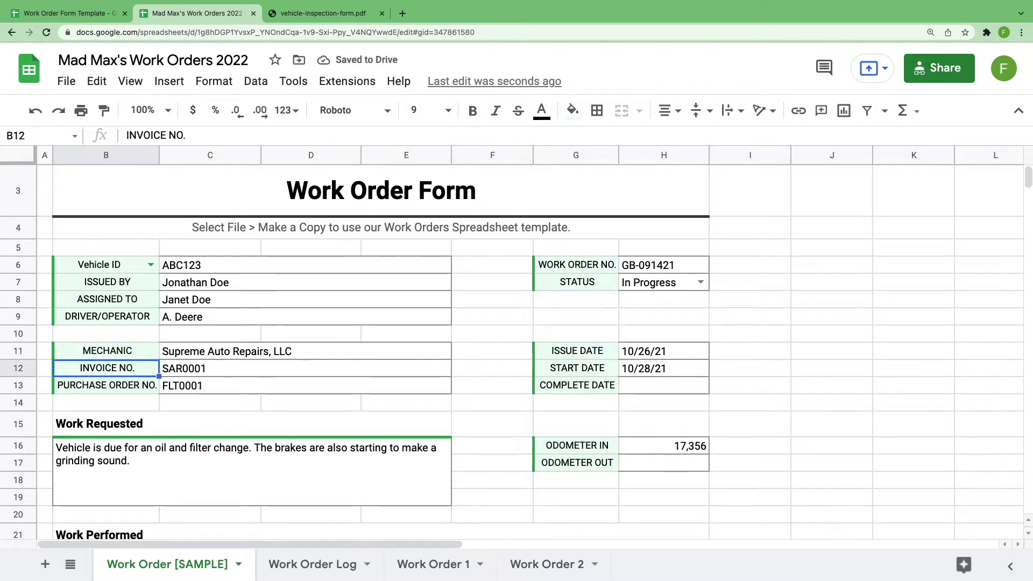
{"action": "key", "text": "ctrl+z"}
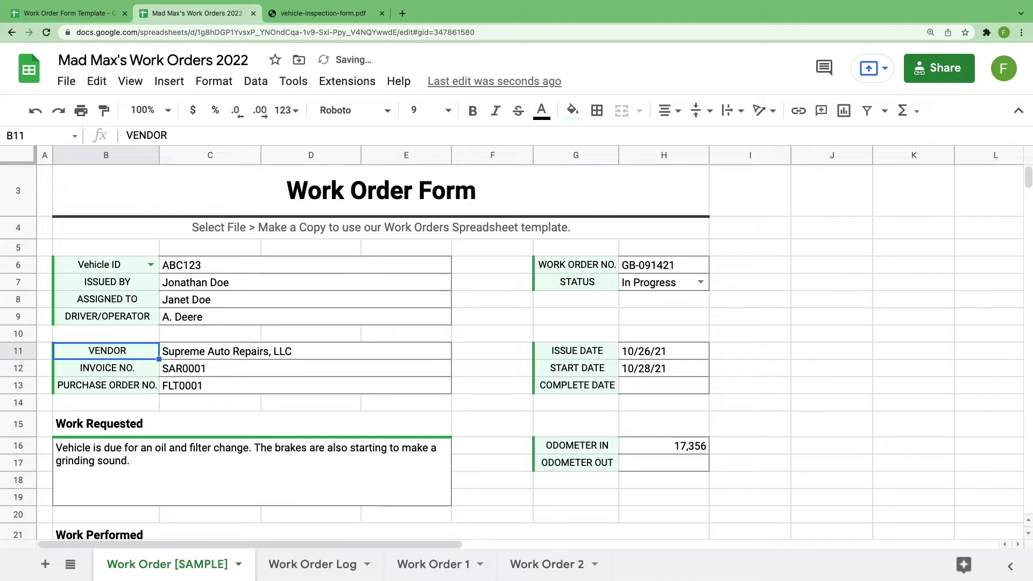
{"action": "left_click", "coordinate": [285, 489]}
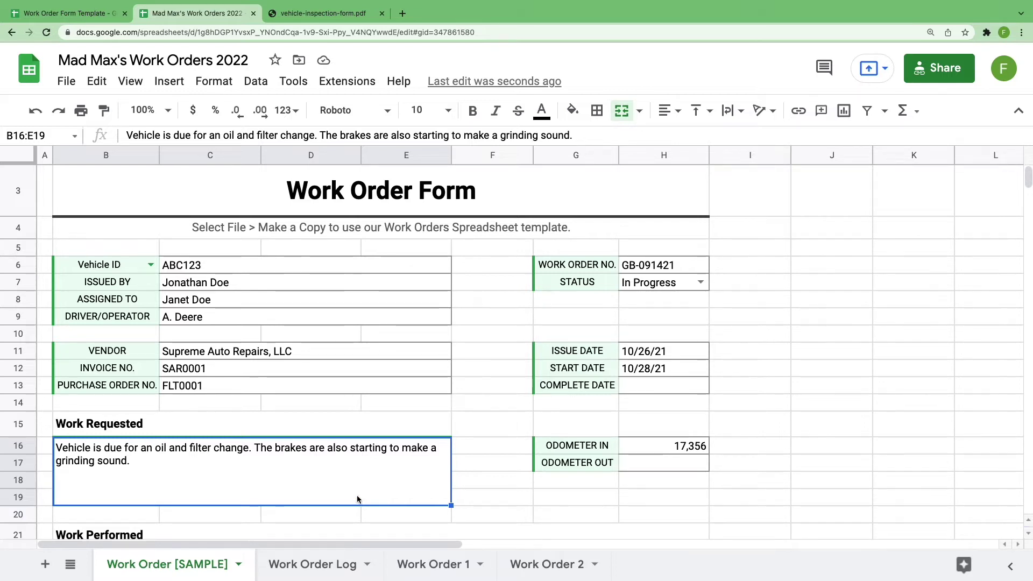
- Review both pages of vehicle-inspection-form.pdf, then return to the work orders spreadsheet
{"action": "left_click", "coordinate": [325, 15]}
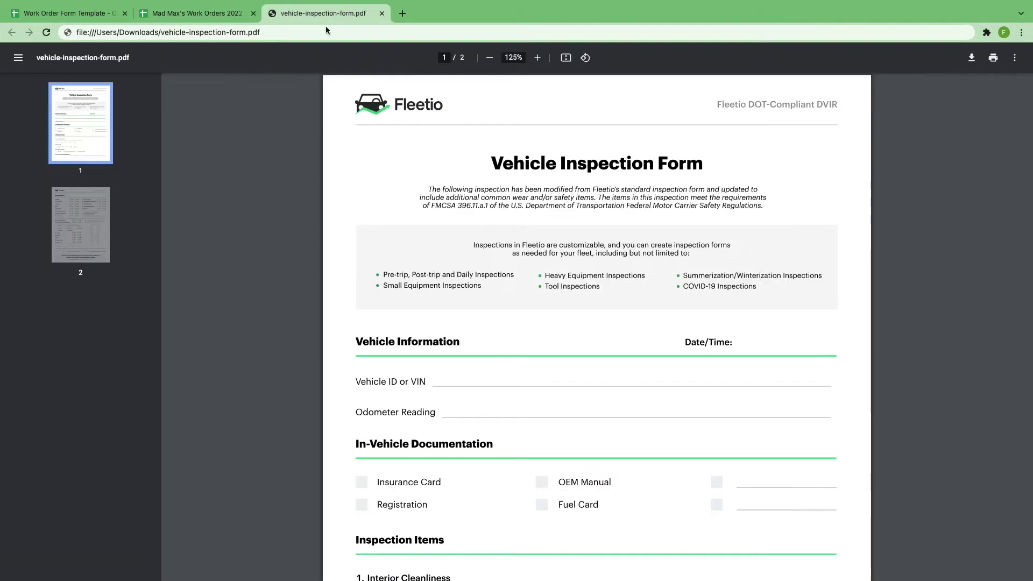
{"action": "scroll", "coordinate": [554, 255], "scroll_direction": "down", "scroll_amount": 6}
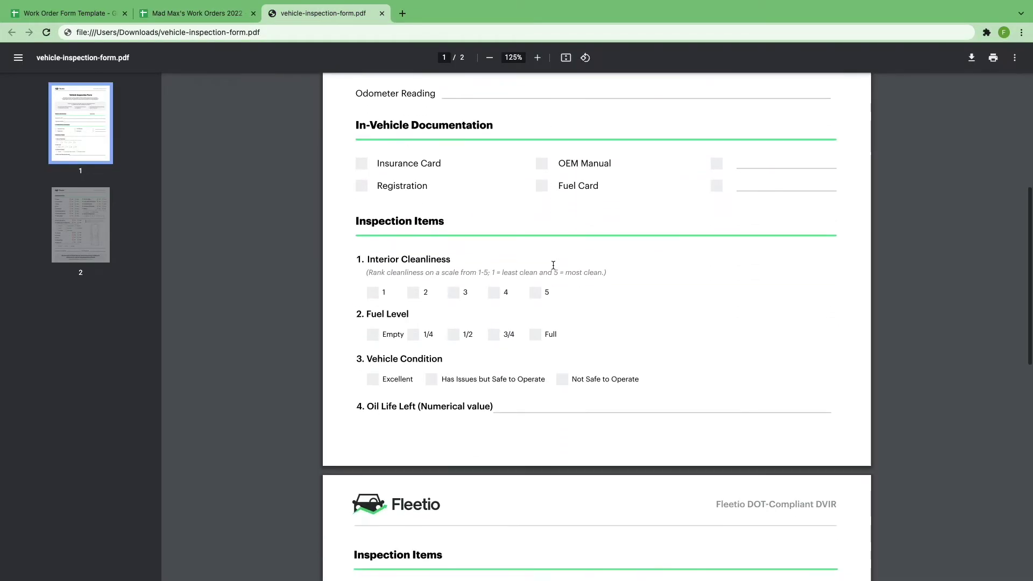
{"action": "scroll", "coordinate": [553, 265], "scroll_direction": "down", "scroll_amount": 7}
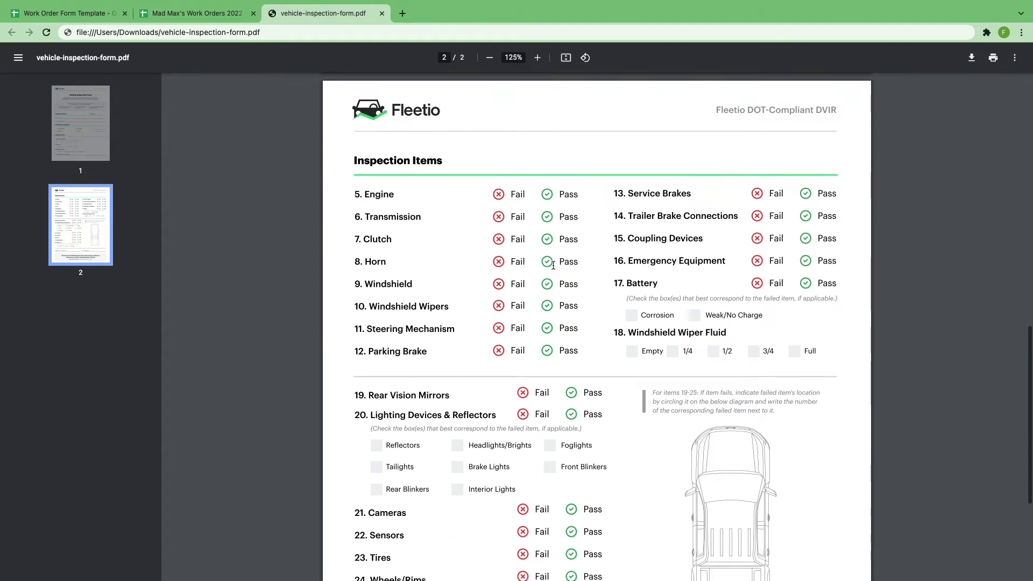
{"action": "scroll", "coordinate": [553, 265], "scroll_direction": "down", "scroll_amount": 3}
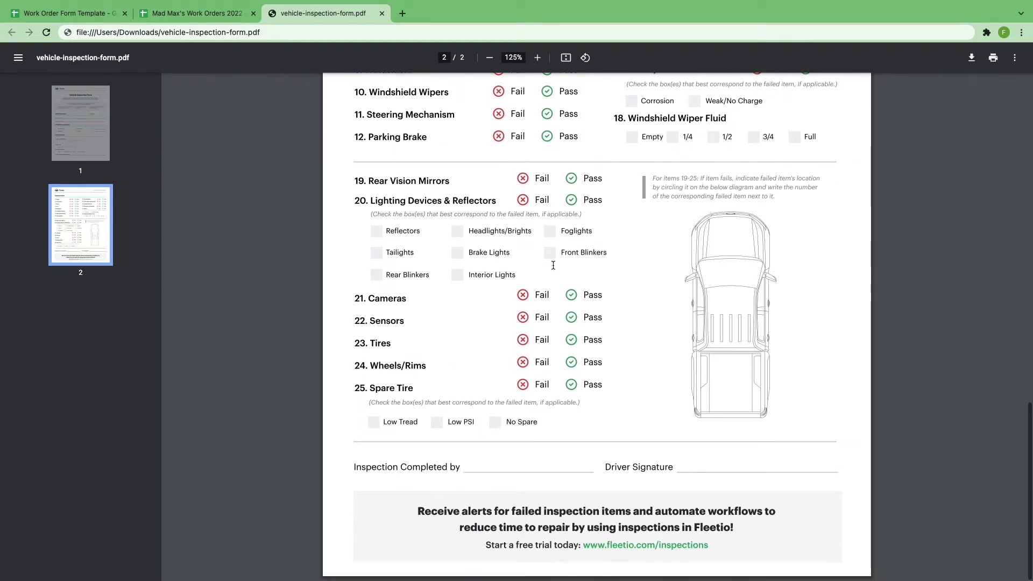
{"action": "scroll", "coordinate": [556, 268], "scroll_direction": "up", "scroll_amount": 8}
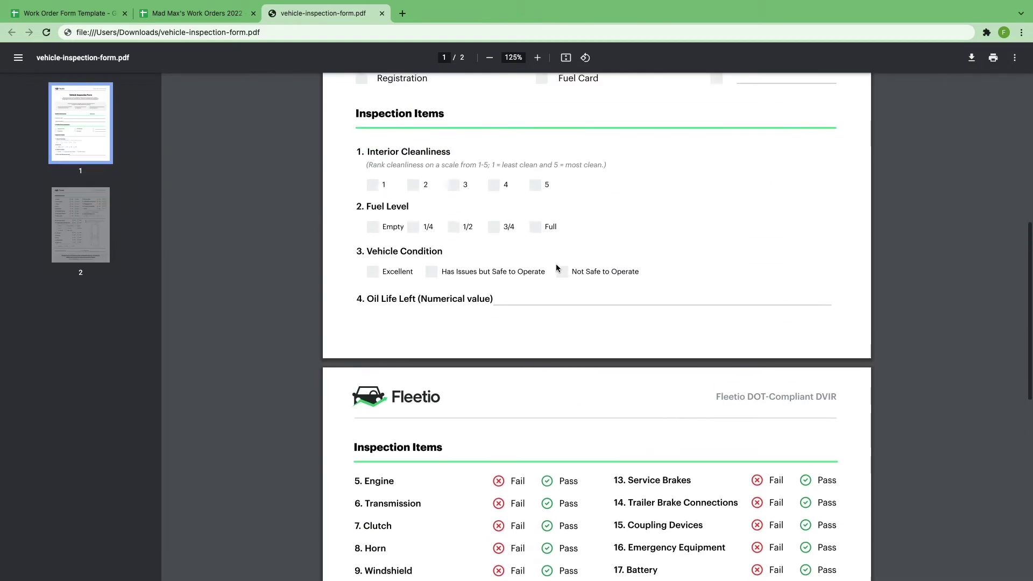
{"action": "scroll", "coordinate": [556, 268], "scroll_direction": "up", "scroll_amount": 4}
{"action": "left_click", "coordinate": [196, 13]}
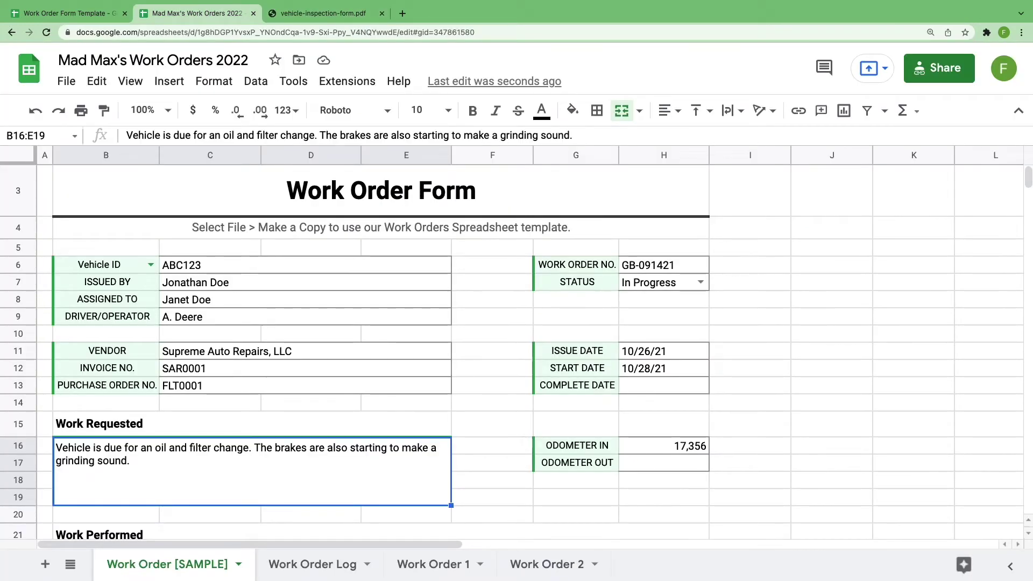
{"action": "left_click", "coordinate": [684, 271]}
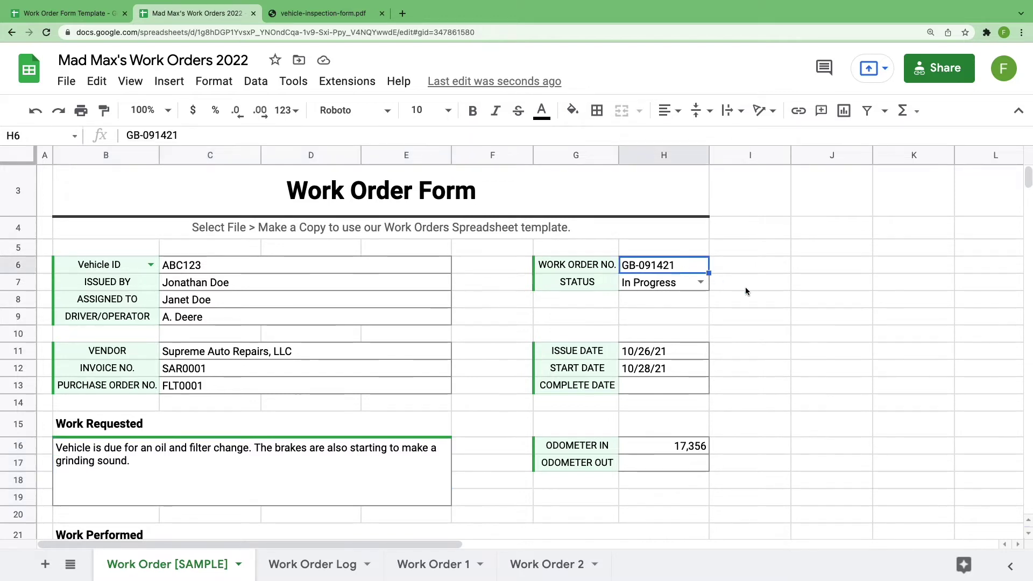
{"action": "left_click", "coordinate": [702, 284]}
{"action": "left_click", "coordinate": [689, 302]}
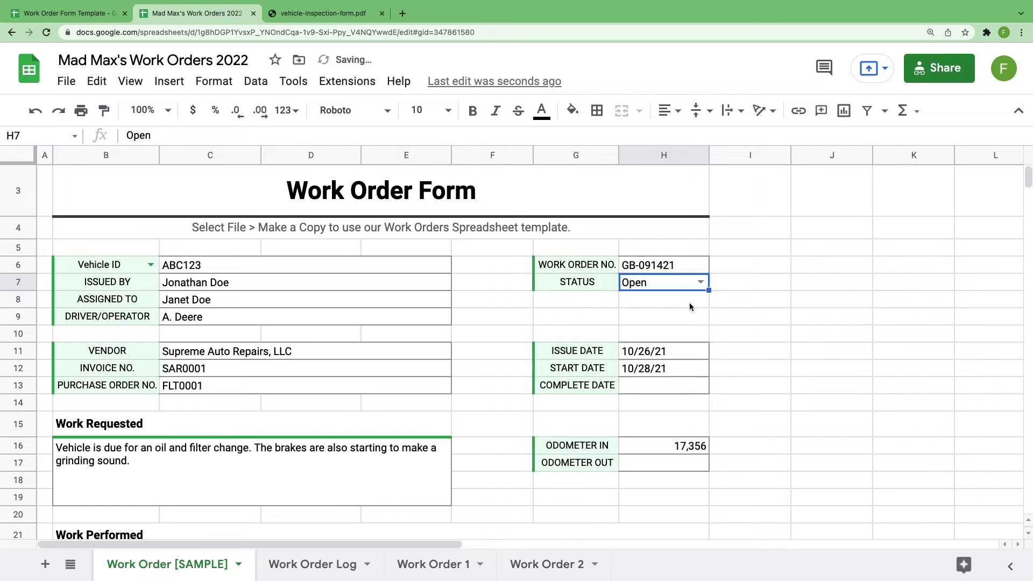
{"action": "left_click", "coordinate": [701, 282]}
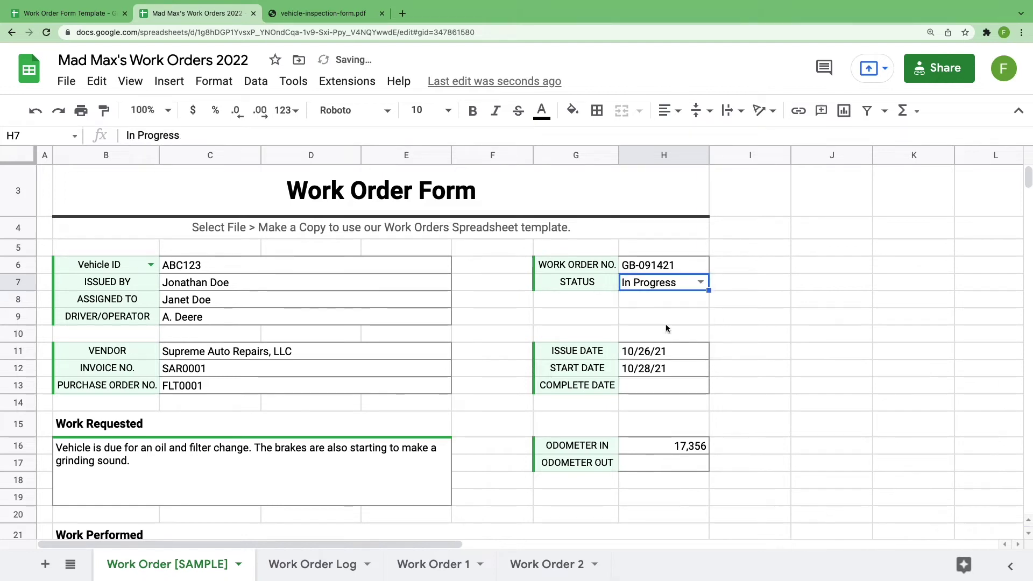
{"action": "left_click_drag", "start_coordinate": [692, 351], "coordinate": [680, 383]}
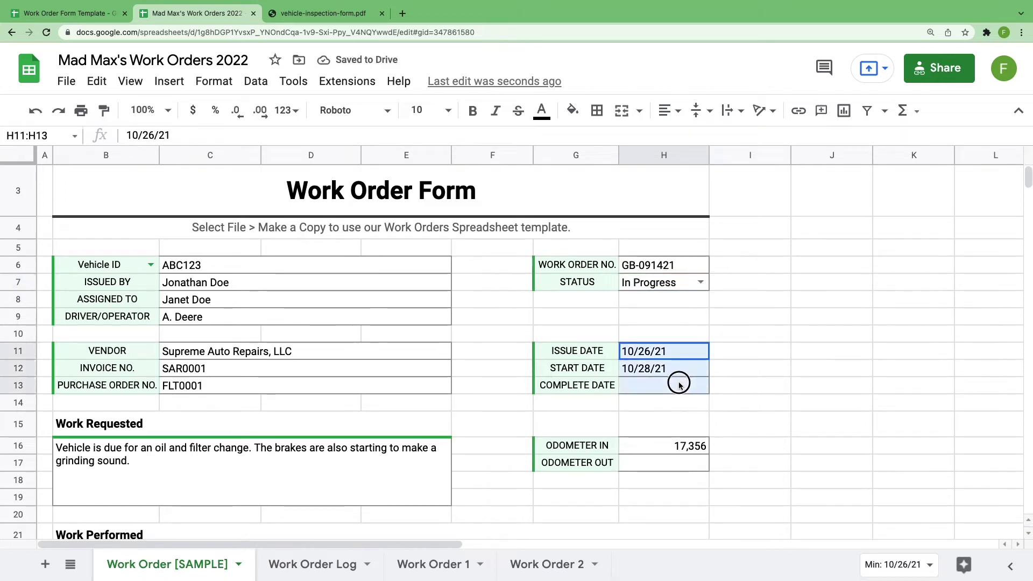
{"action": "left_click", "coordinate": [737, 406]}
{"action": "left_click_drag", "start_coordinate": [667, 446], "coordinate": [682, 463]}
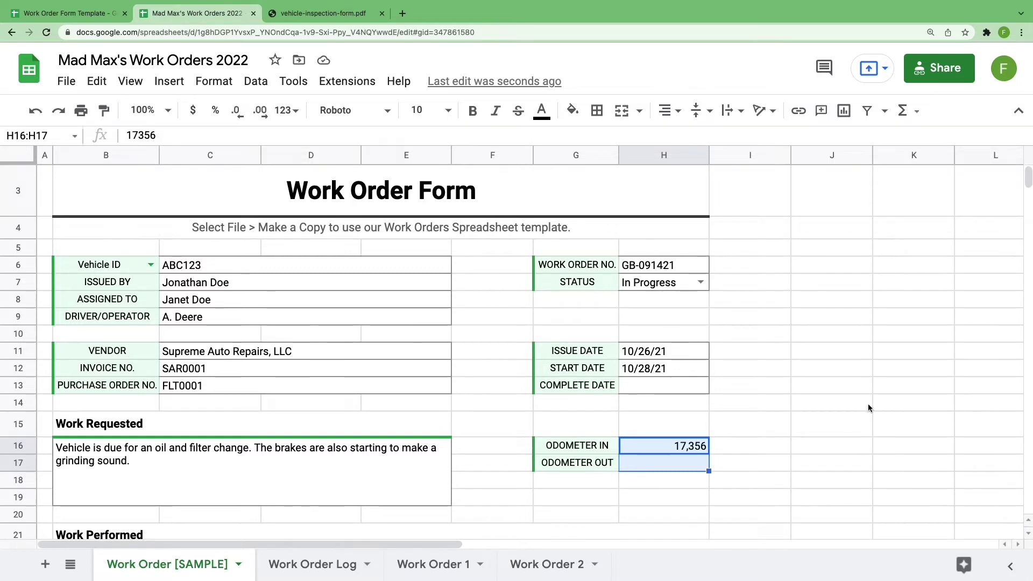
{"action": "scroll", "coordinate": [868, 403], "scroll_direction": "down", "scroll_amount": 4}
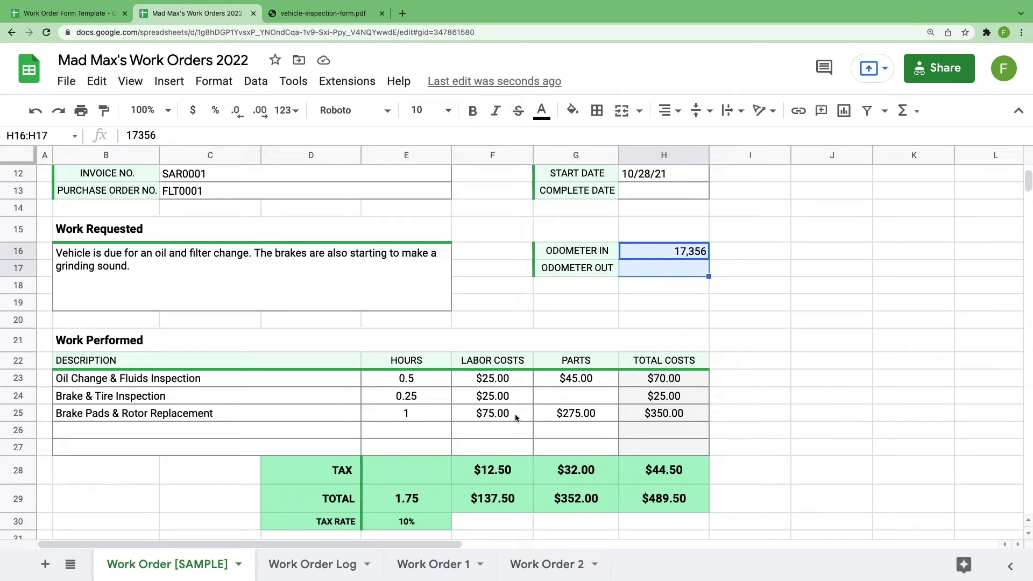
- Insert a blank row above row 26 and move the H25 total-cost formula to H26
{"action": "right_click", "coordinate": [23, 429]}
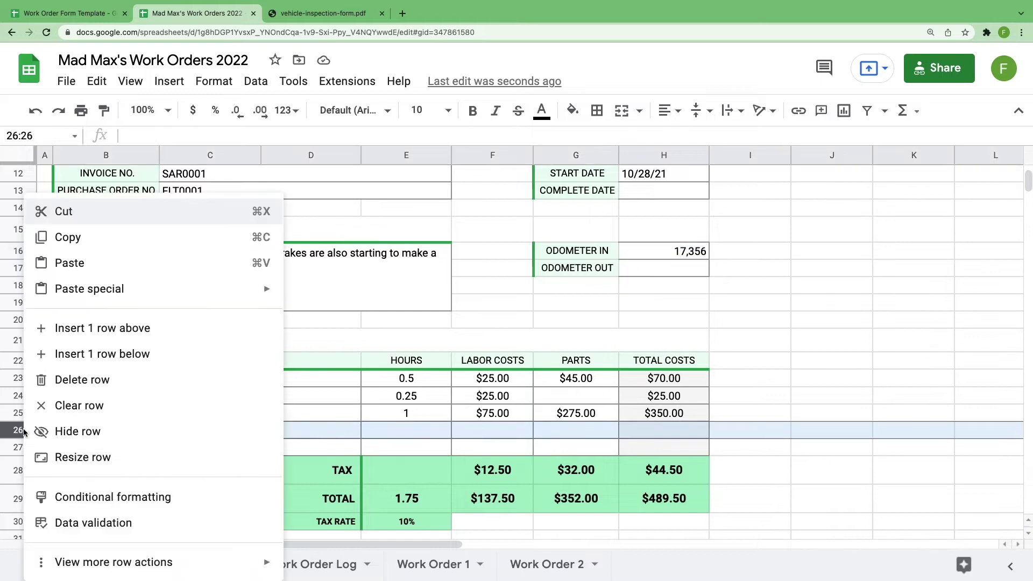
{"action": "left_click", "coordinate": [122, 336]}
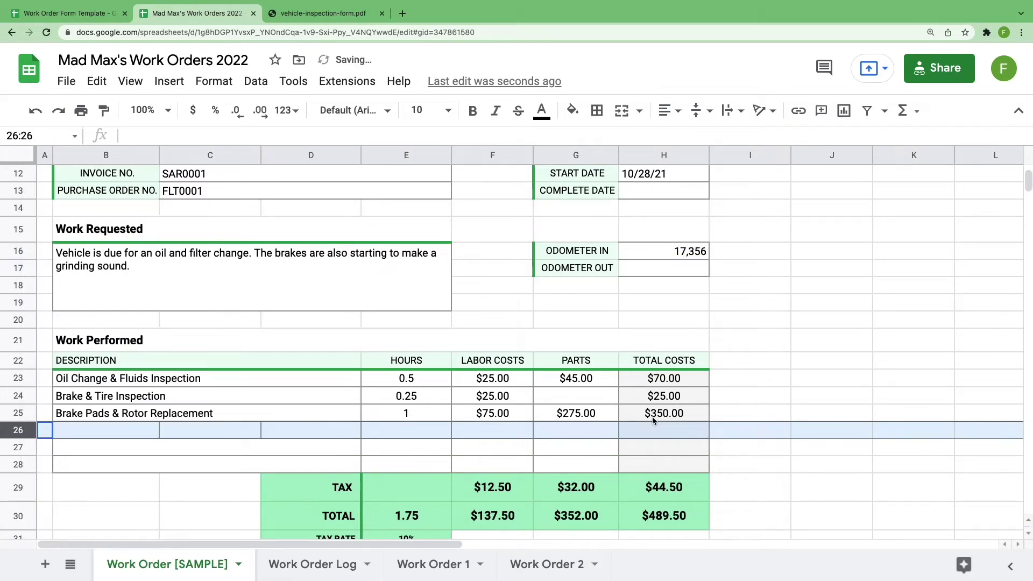
{"action": "left_click", "coordinate": [652, 417]}
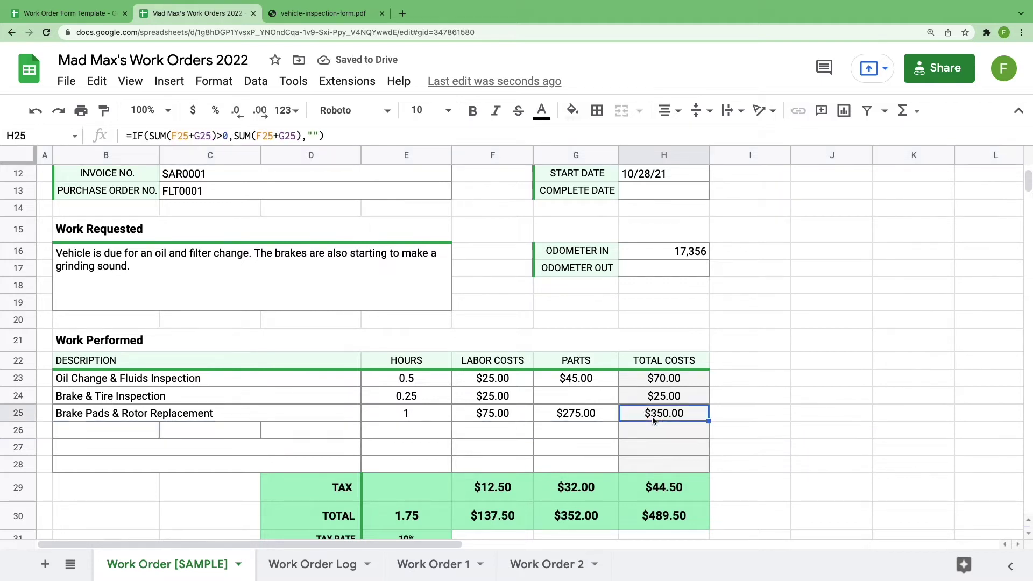
{"action": "left_click", "coordinate": [97, 80]}
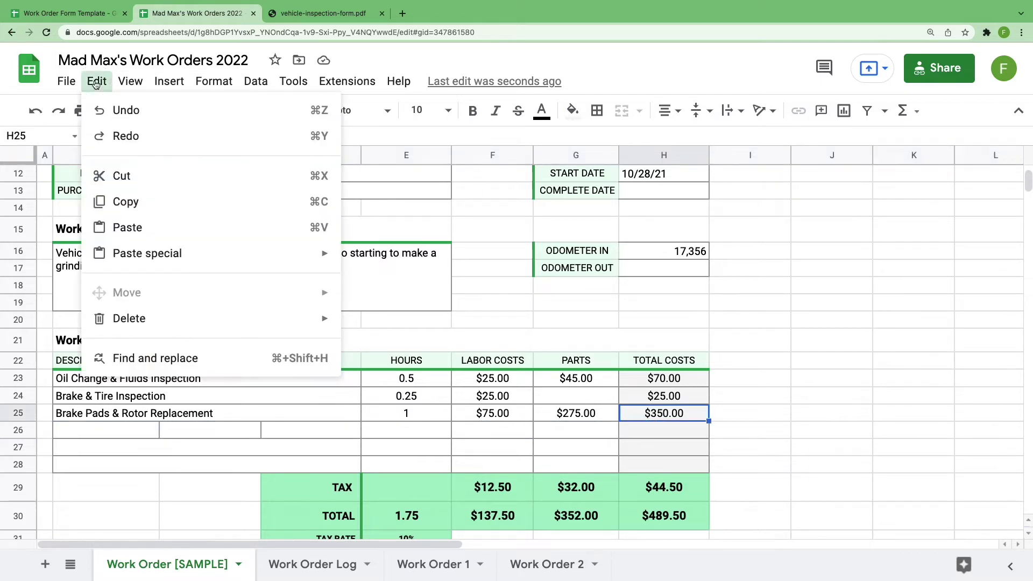
{"action": "left_click", "coordinate": [144, 176]}
{"action": "left_click", "coordinate": [664, 433]}
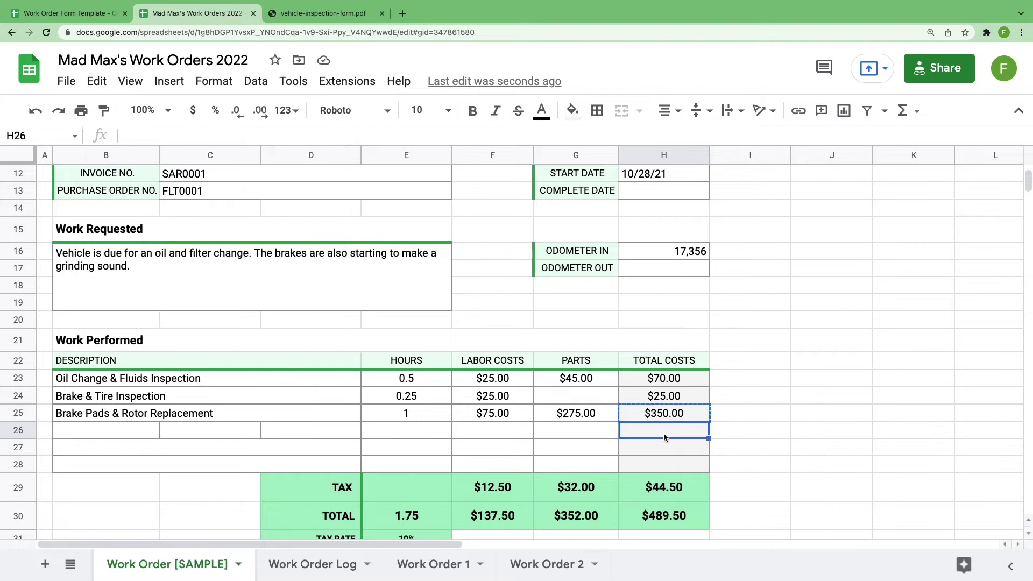
{"action": "left_click", "coordinate": [97, 81]}
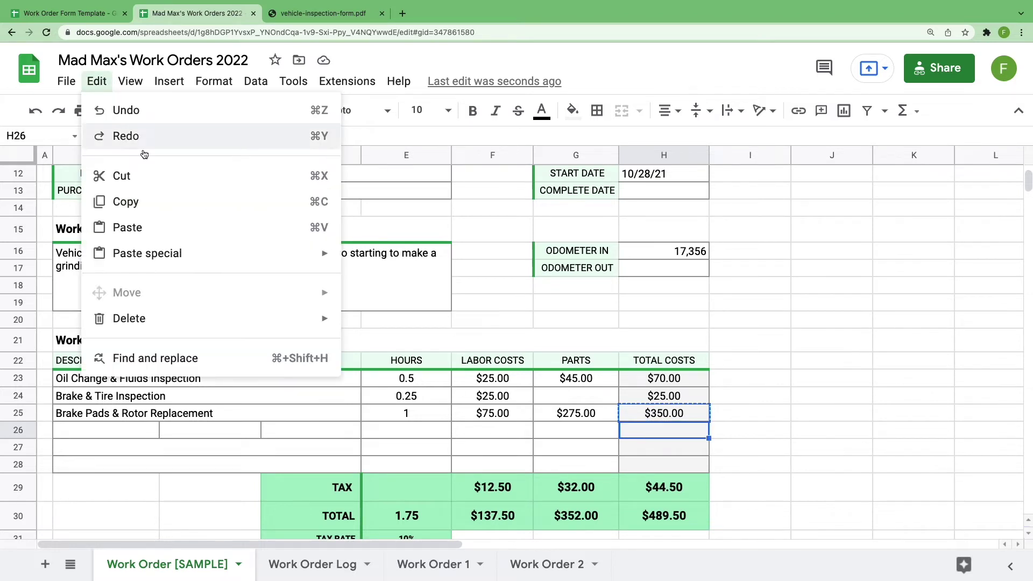
{"action": "left_click", "coordinate": [160, 232]}
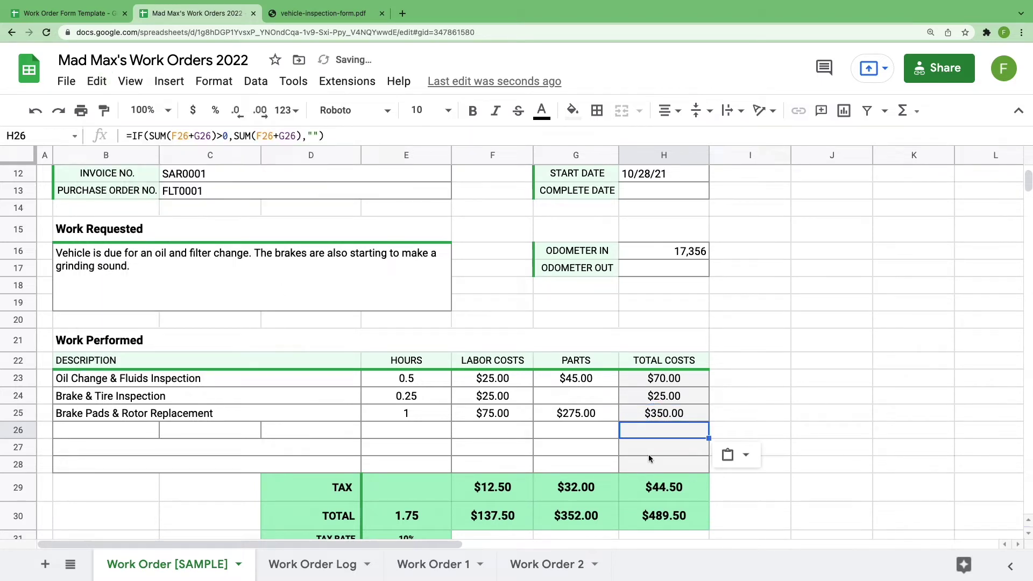
- Merge B26:D26 into a single description cell
{"action": "left_click_drag", "start_coordinate": [126, 430], "coordinate": [279, 434]}
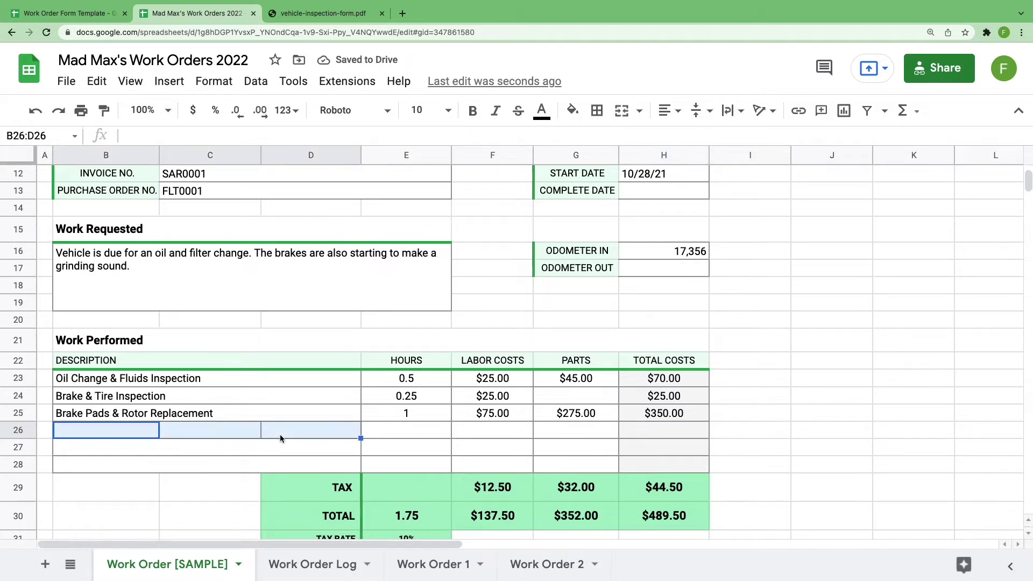
{"action": "left_click", "coordinate": [621, 110]}
{"action": "left_click", "coordinate": [570, 434]}
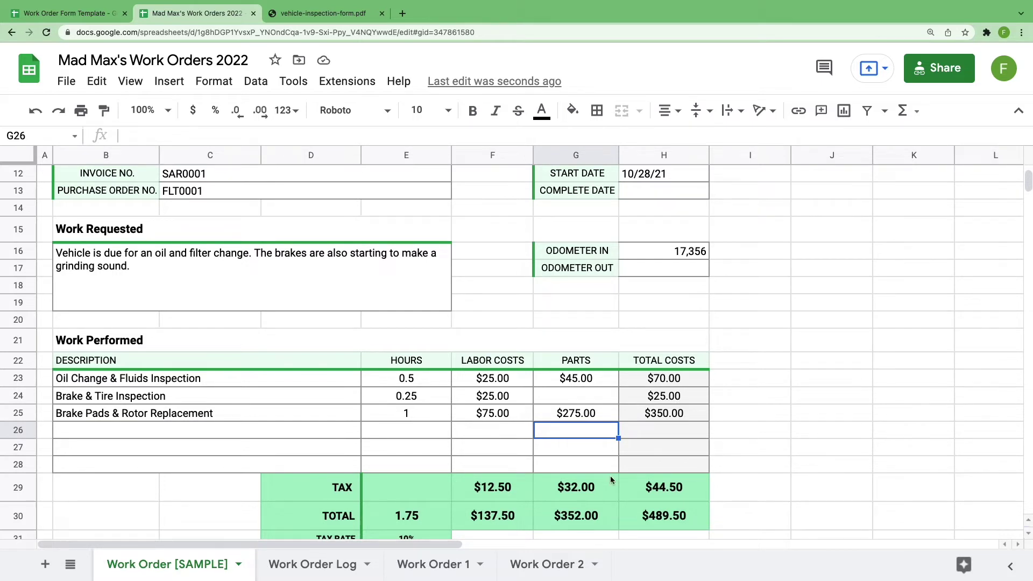
{"action": "scroll", "coordinate": [452, 487], "scroll_direction": "down", "scroll_amount": 2}
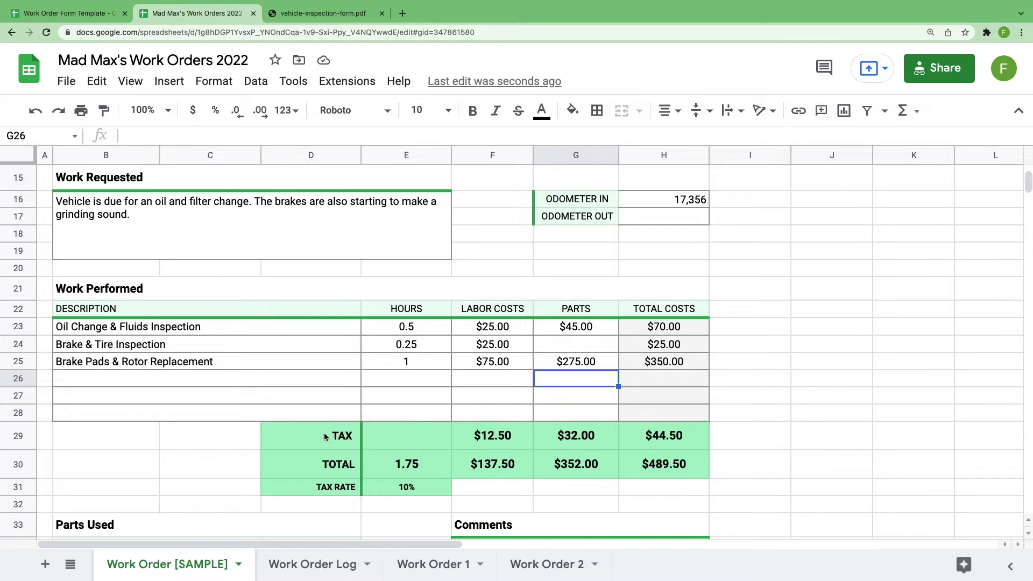
{"action": "left_click", "coordinate": [421, 488]}
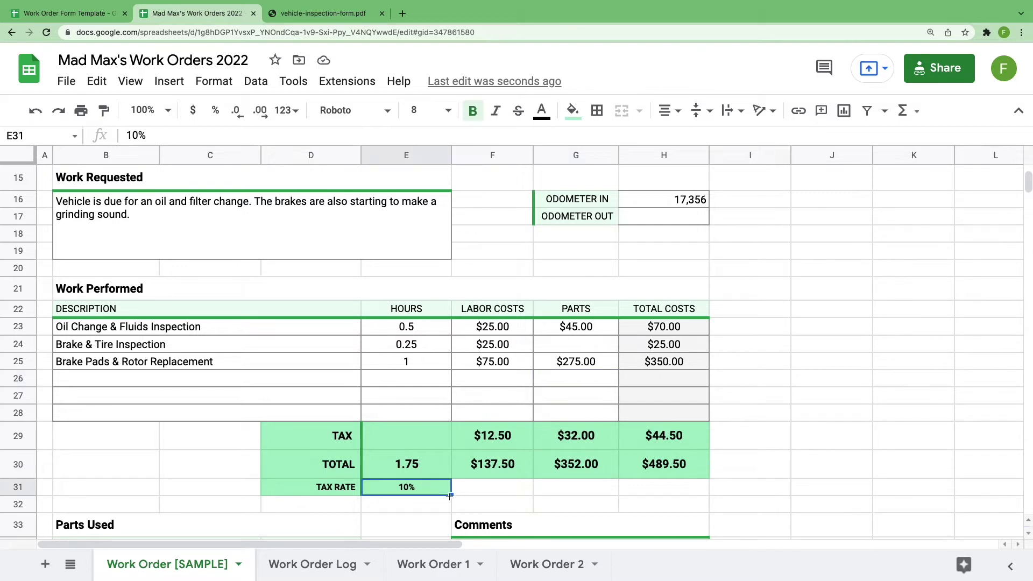
{"action": "type", "text": "6"}
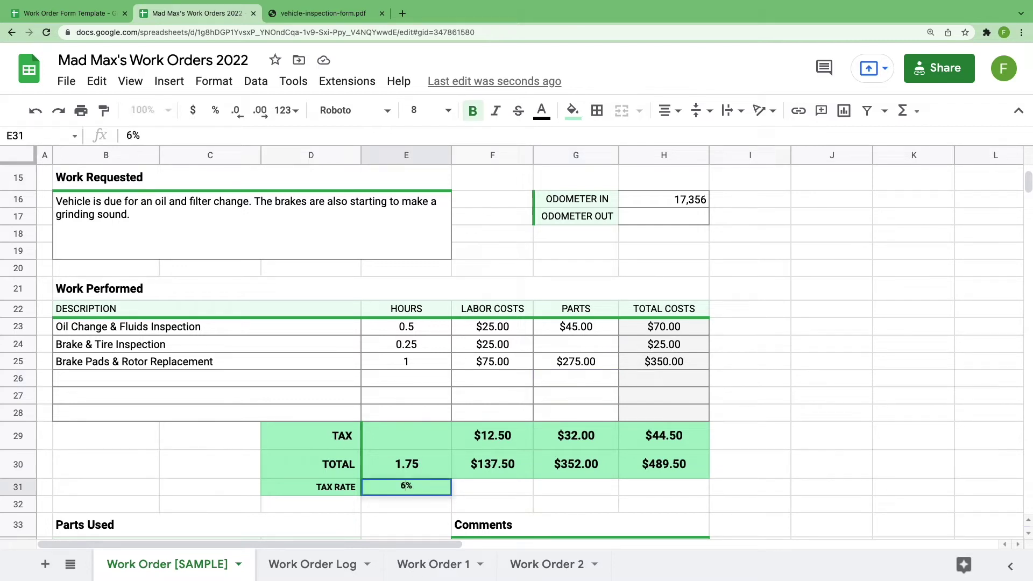
{"action": "key", "text": "Return"}
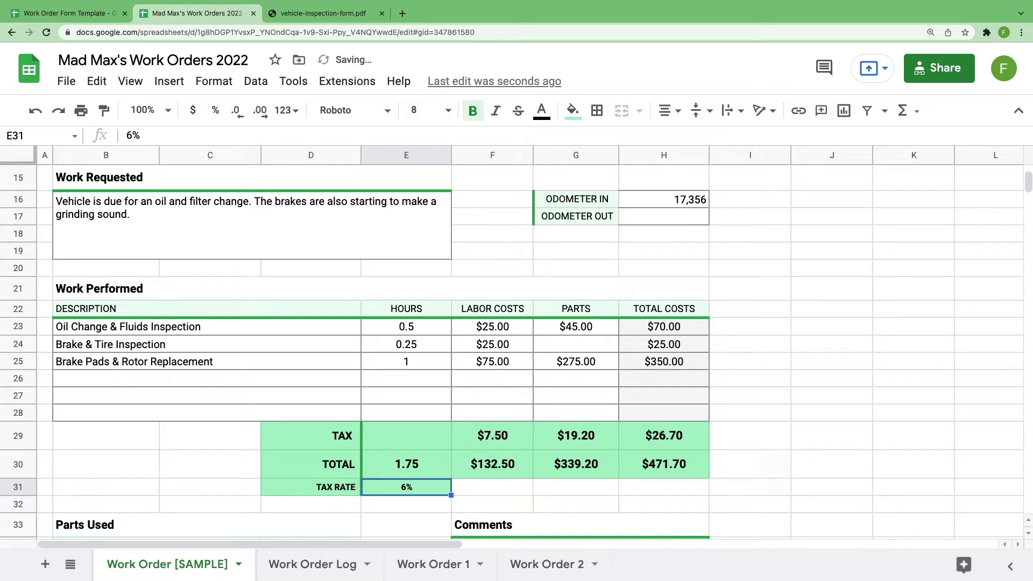
{"action": "left_click", "coordinate": [409, 486]}
{"action": "type", "text": "10"}
{"action": "key", "text": "Return"}
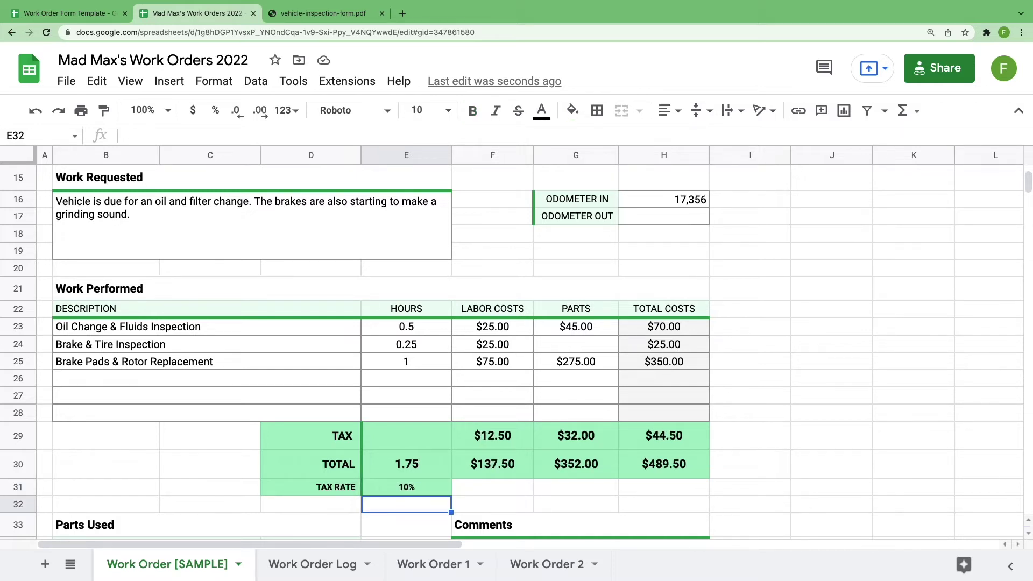
- Insert a blank row 37 above Brake Pads in the Parts Used table
{"action": "scroll", "coordinate": [744, 486], "scroll_direction": "down", "scroll_amount": 5}
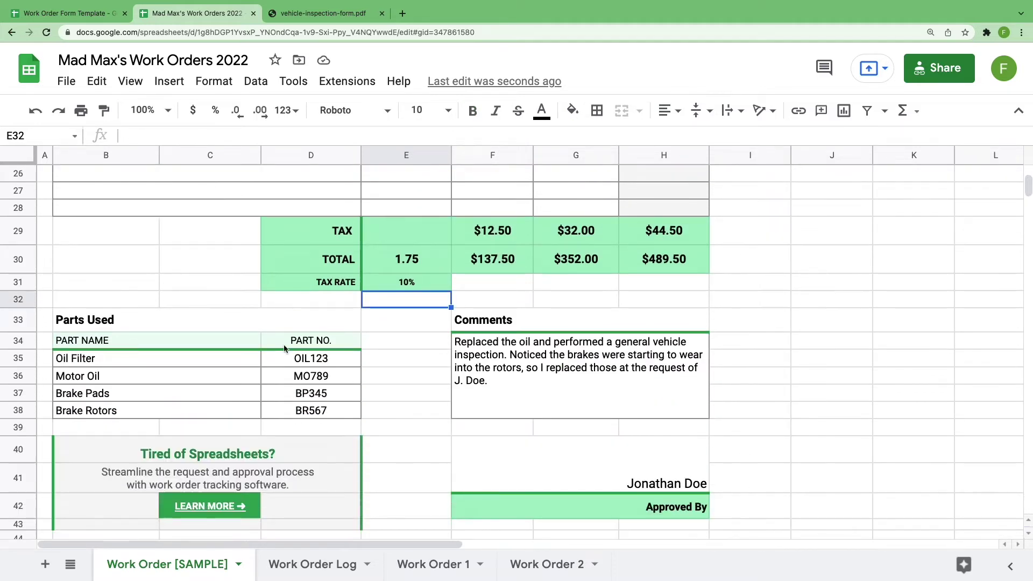
{"action": "left_click", "coordinate": [227, 323]}
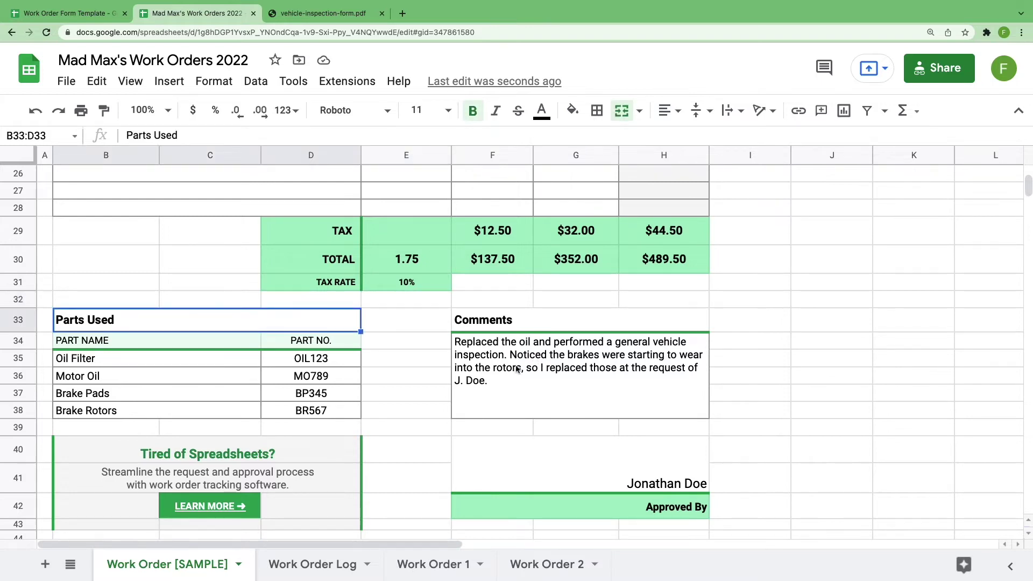
{"action": "key", "text": "Right"}
{"action": "key", "text": "Right"}
{"action": "left_click", "coordinate": [547, 459]}
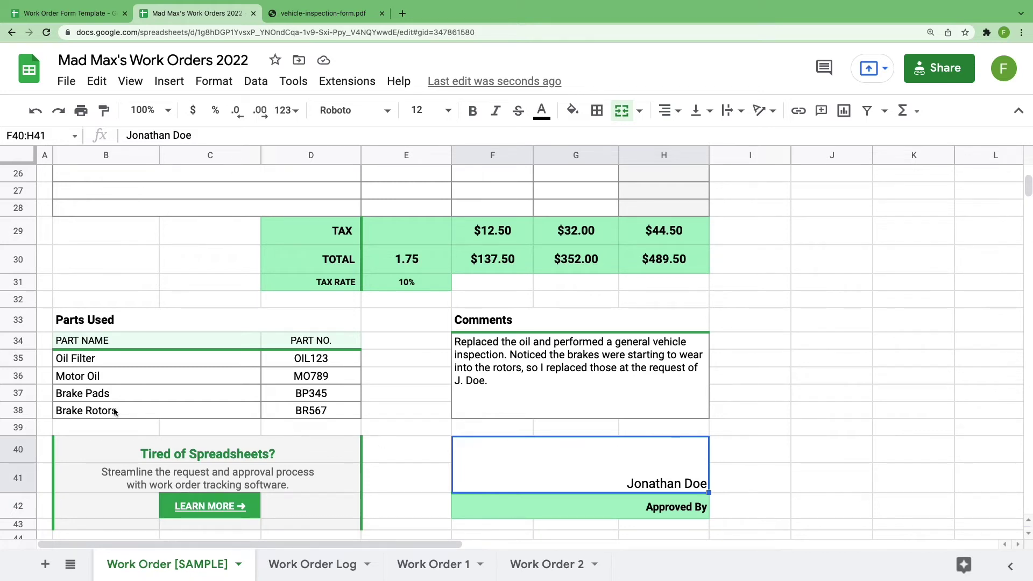
{"action": "left_click", "coordinate": [21, 393]}
{"action": "right_click", "coordinate": [22, 393]}
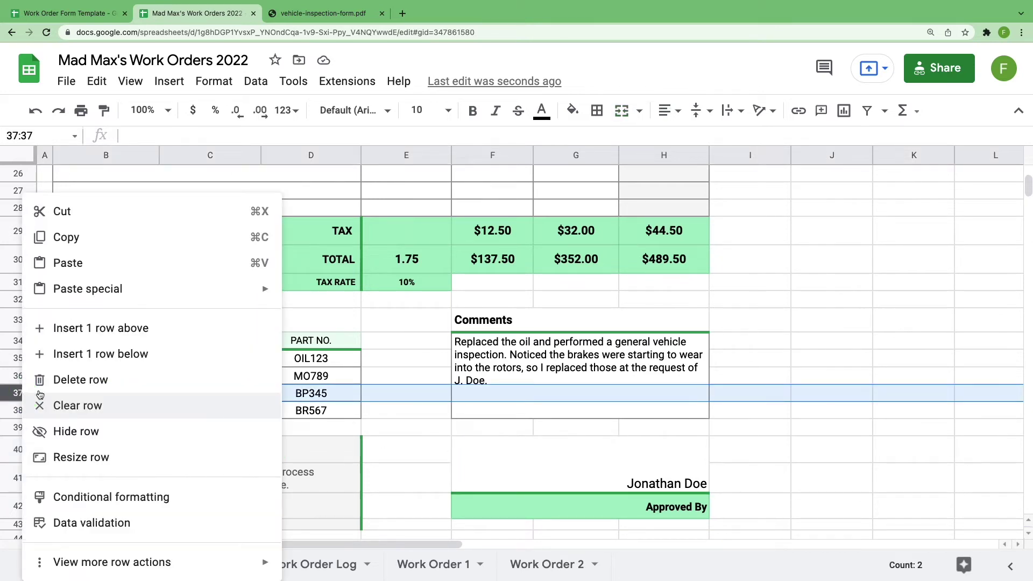
{"action": "left_click", "coordinate": [104, 329]}
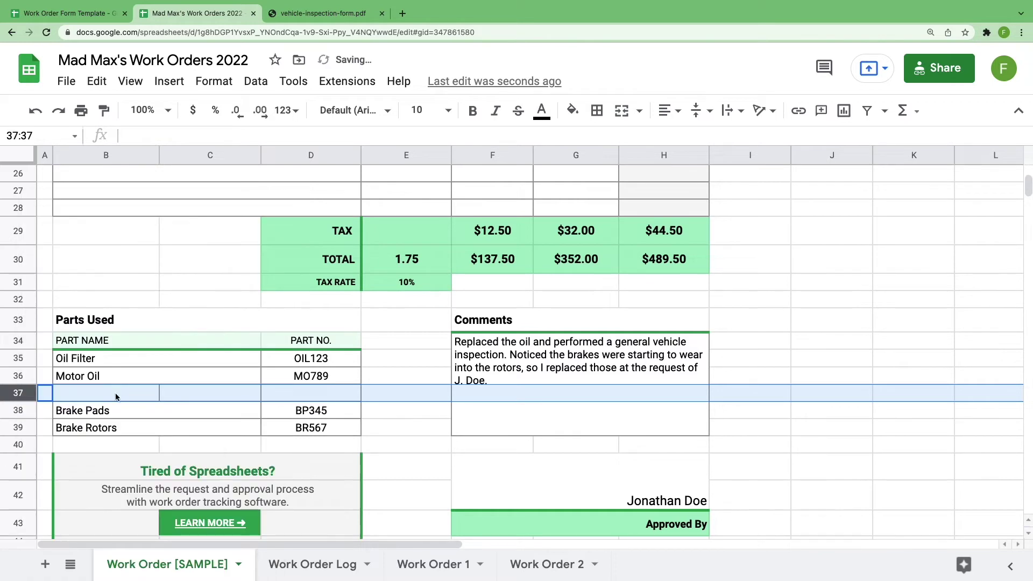
- Merge B37:C37 into one part-name cell
{"action": "left_click_drag", "start_coordinate": [116, 397], "coordinate": [207, 397]}
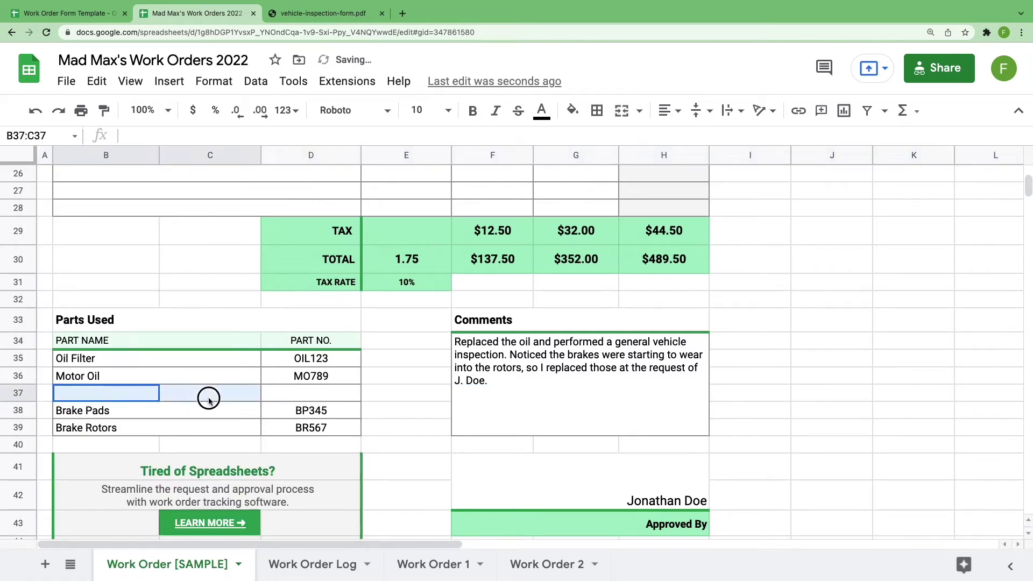
{"action": "left_click", "coordinate": [618, 111]}
{"action": "left_click", "coordinate": [573, 376]}
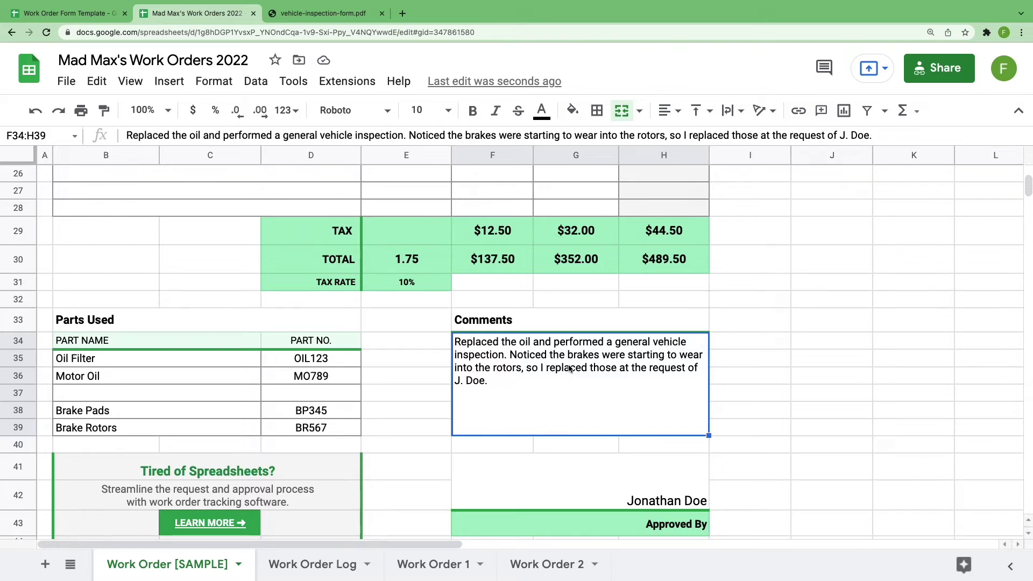
{"action": "left_click", "coordinate": [68, 83]}
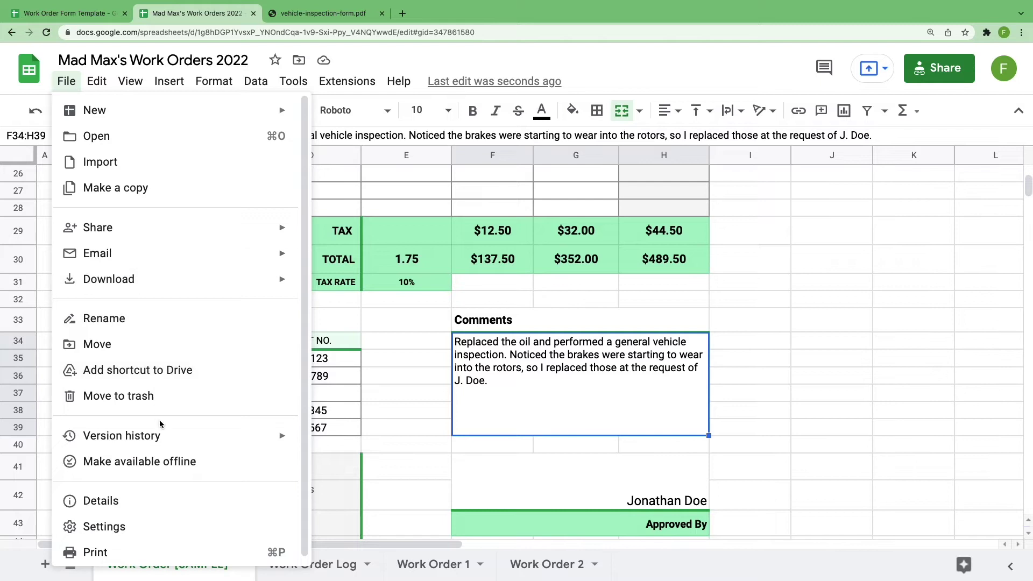
{"action": "left_click", "coordinate": [202, 556]}
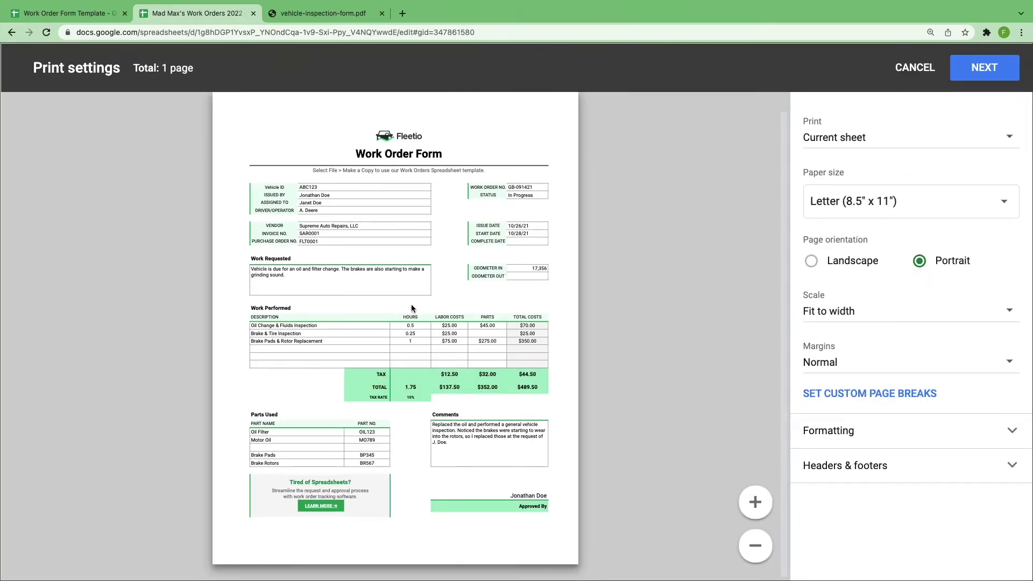
{"action": "left_click", "coordinate": [915, 67]}
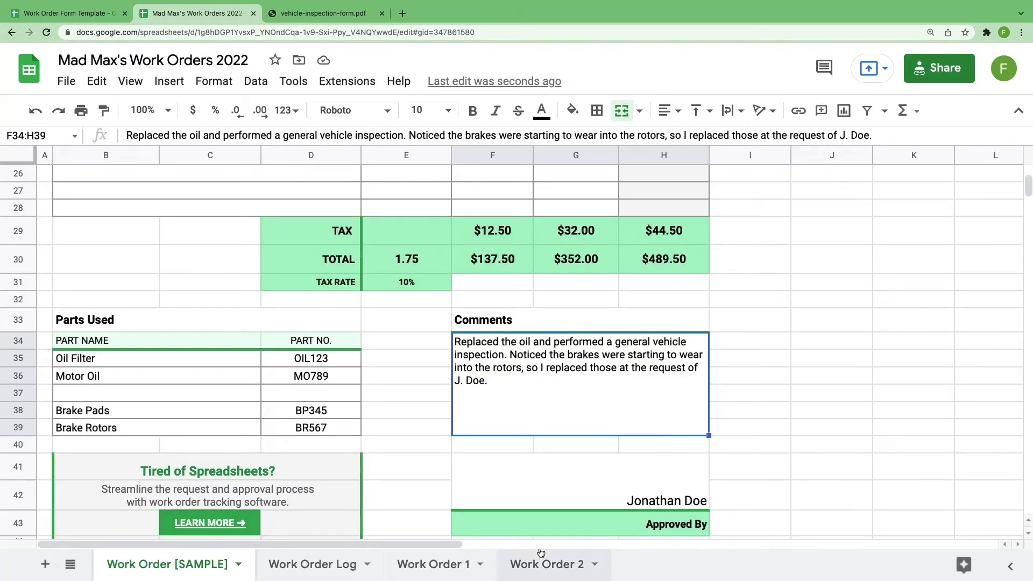
- Rename the Work Order 1 sheet to 'Template'
{"action": "left_click", "coordinate": [440, 567]}
{"action": "double_click", "coordinate": [442, 567]}
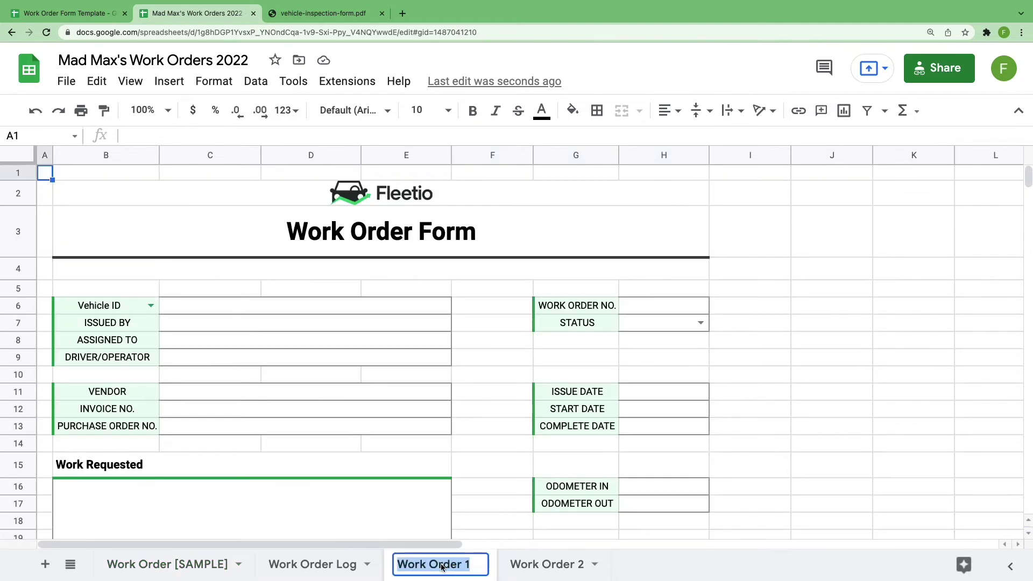
{"action": "type", "text": "Template"}
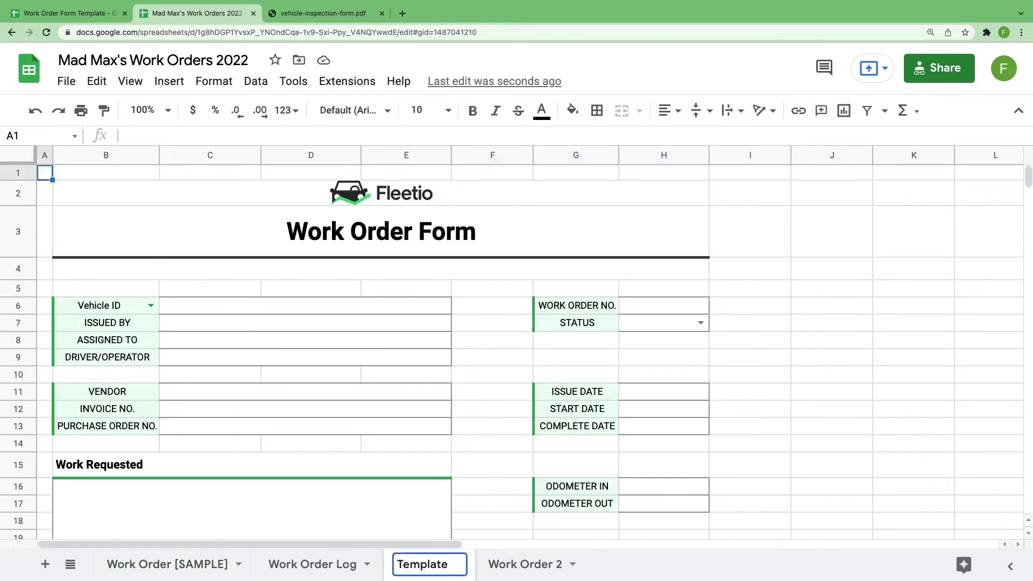
{"action": "key", "text": "Return"}
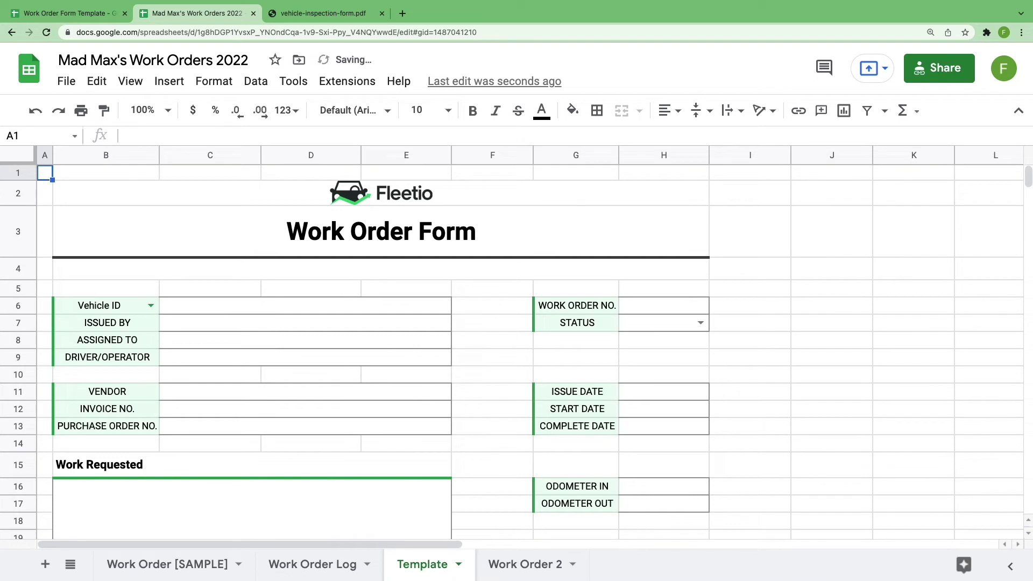
- Change the B6 label from Vehicle ID to VIN
{"action": "left_click", "coordinate": [151, 305]}
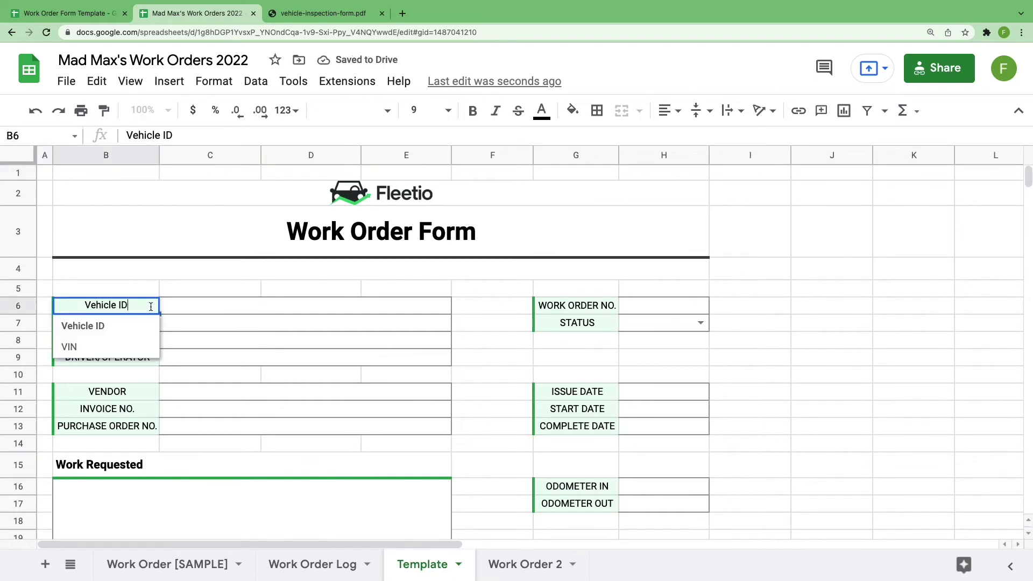
{"action": "left_click", "coordinate": [92, 346]}
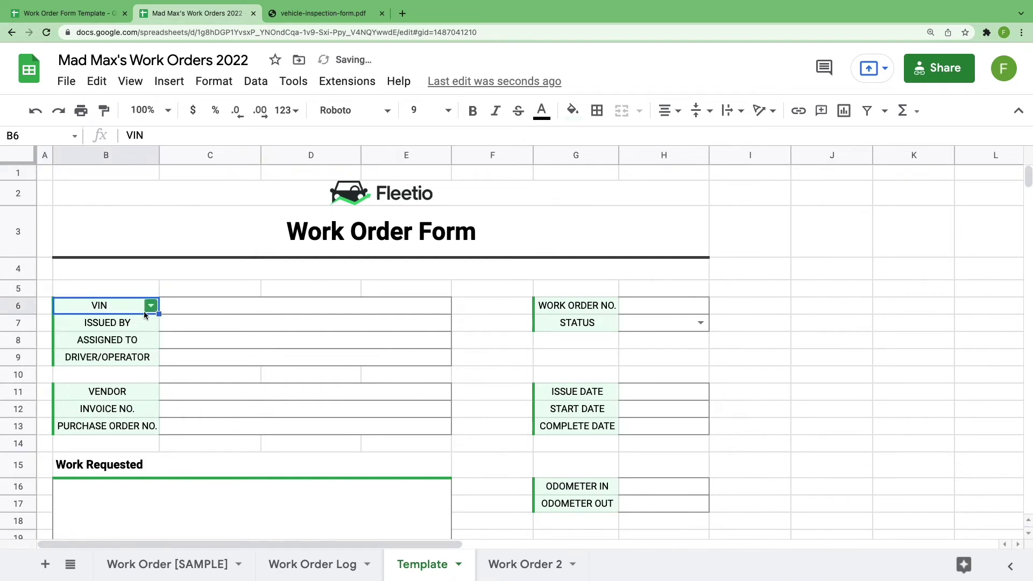
{"action": "right_click", "coordinate": [438, 569]}
- Protect the Template sheet with 'Show a warning when editing this range' permission
{"action": "left_click", "coordinate": [434, 413]}
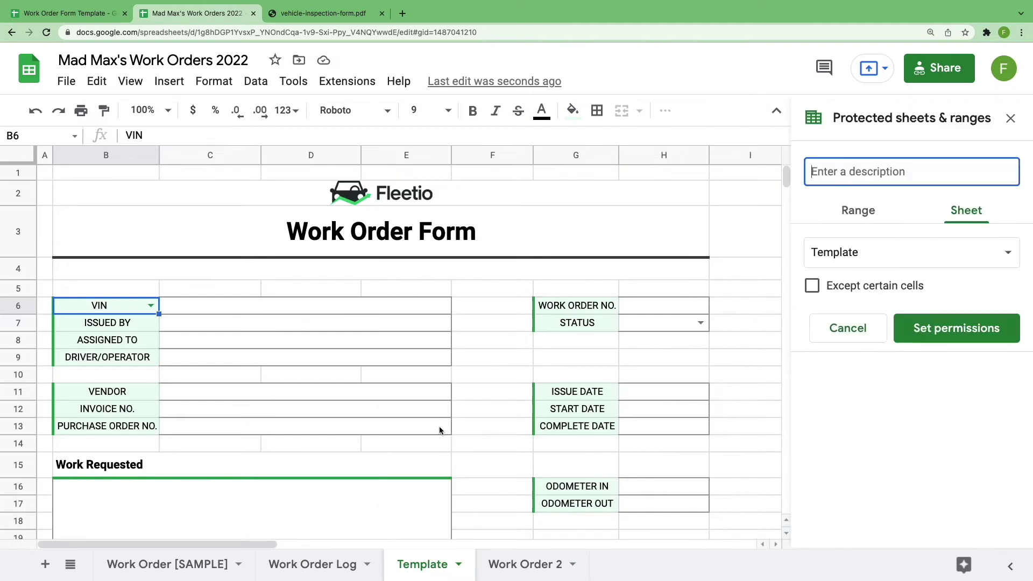
{"action": "left_click", "coordinate": [945, 329]}
{"action": "left_click", "coordinate": [482, 261]}
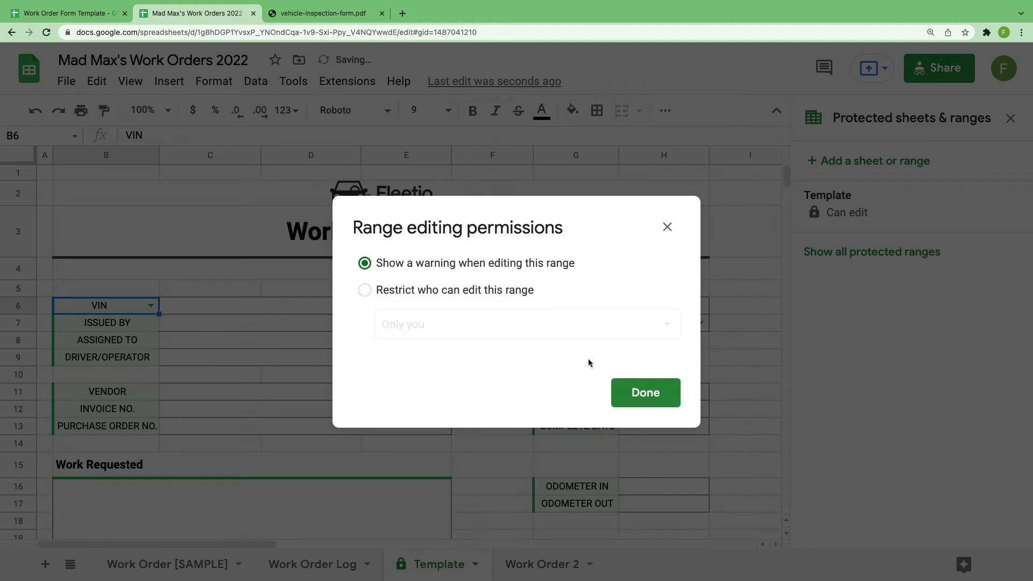
{"action": "left_click", "coordinate": [651, 392]}
{"action": "left_click", "coordinate": [584, 305]}
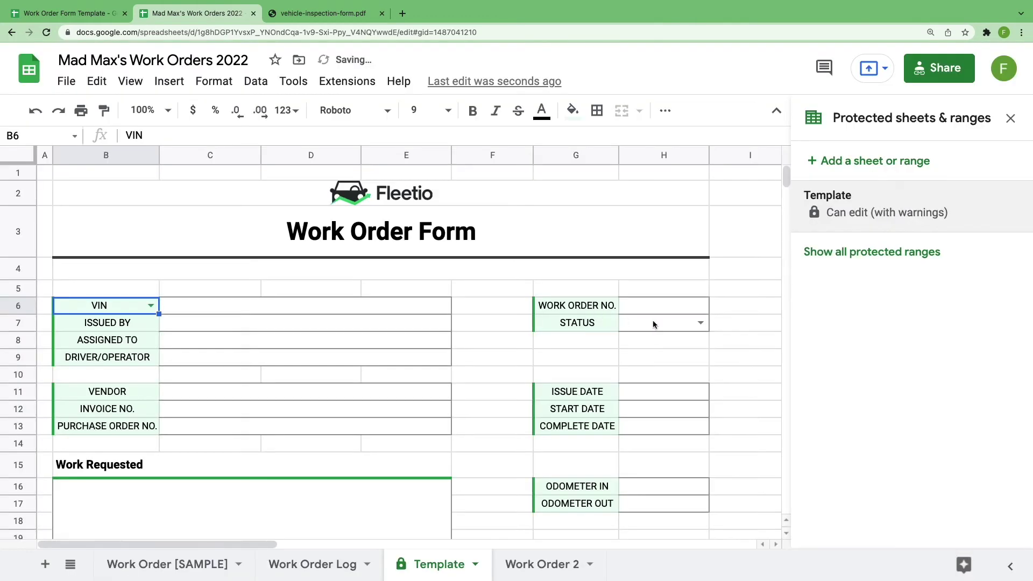
{"action": "left_click", "coordinate": [476, 564]}
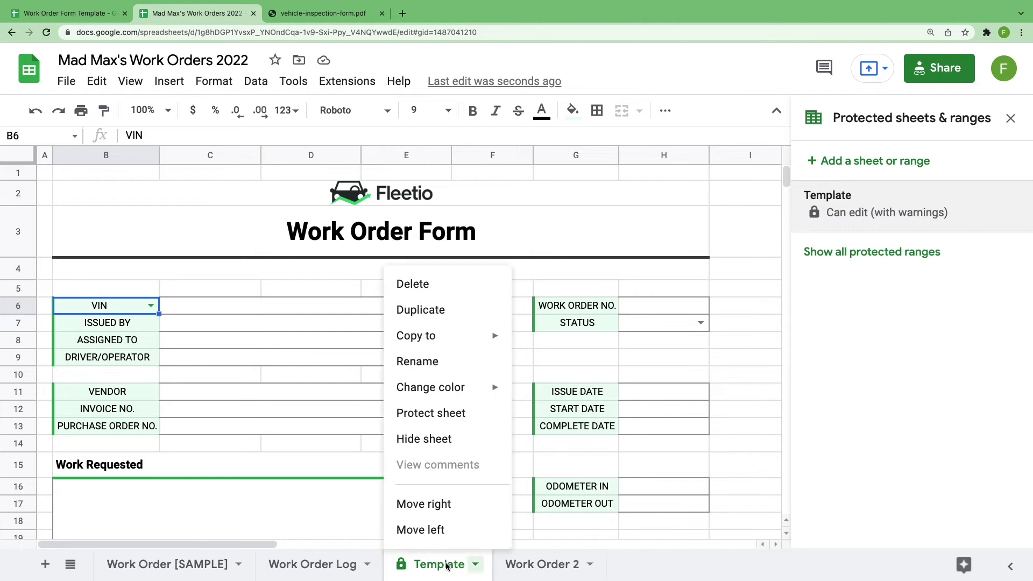
- Duplicate the Template sheet and name the copy WO2022-01
{"action": "left_click", "coordinate": [431, 319]}
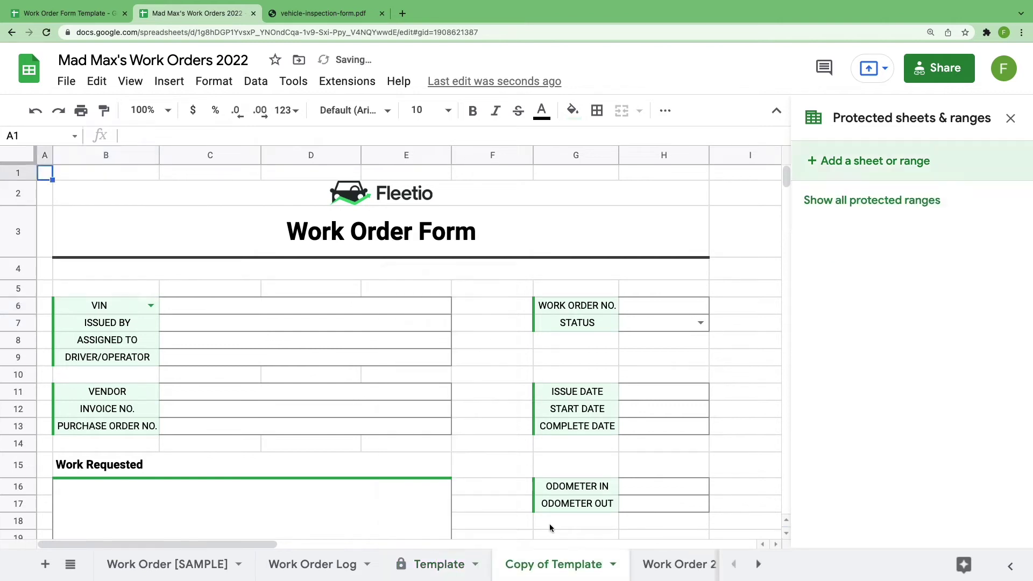
{"action": "double_click", "coordinate": [564, 565]}
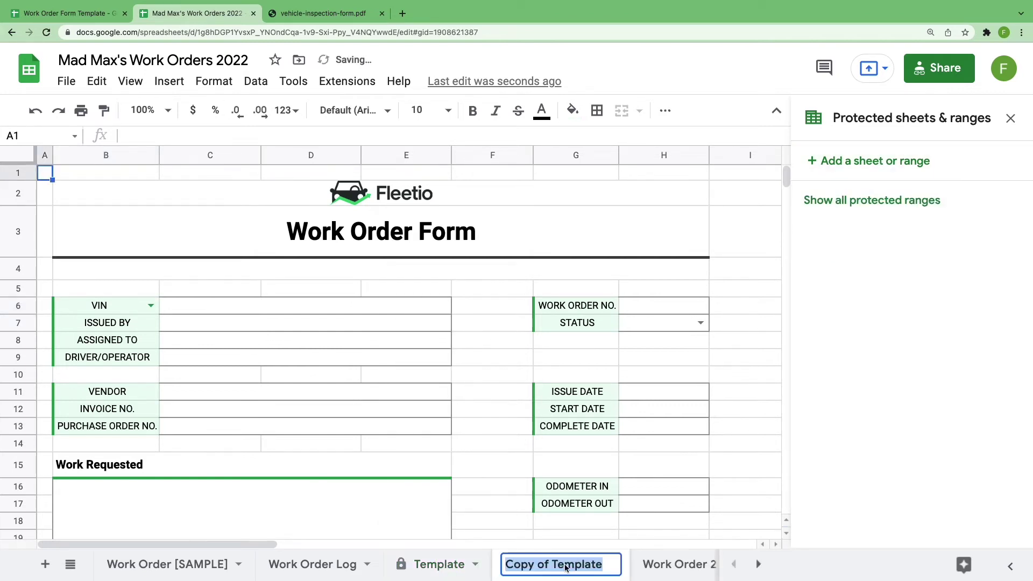
{"action": "type", "text": "WO2022-"}
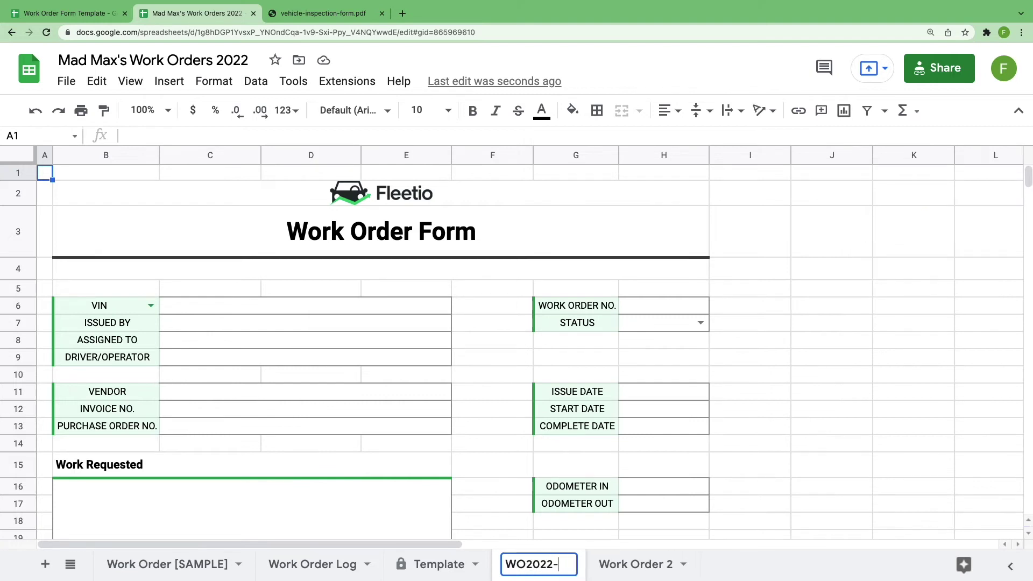
{"action": "type", "text": "01"}
{"action": "key", "text": "Return"}
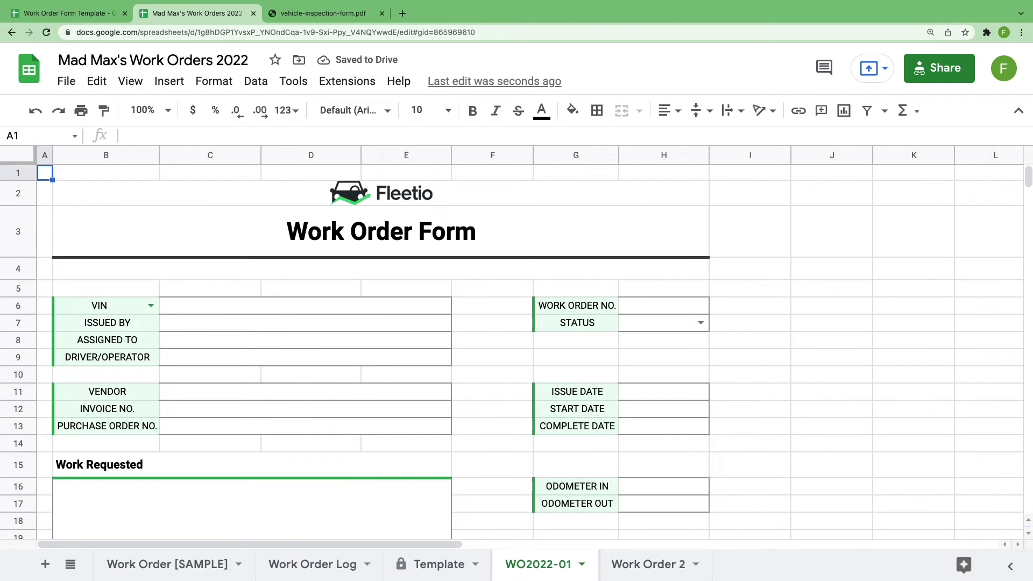
- Give the WO2022-01 sheet tab a green colour
{"action": "right_click", "coordinate": [553, 565]}
{"action": "mouse_move", "coordinate": [566, 400]}
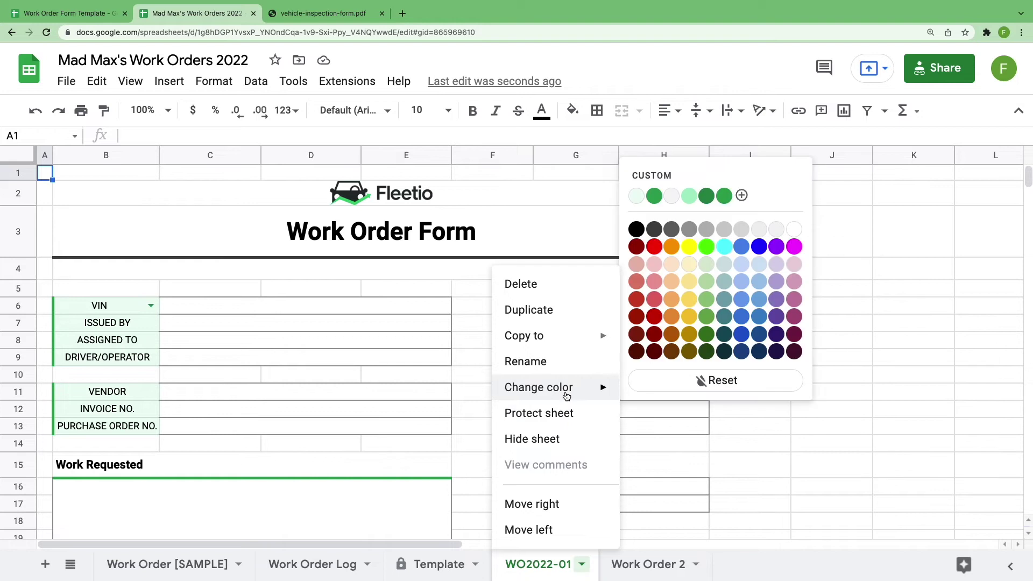
{"action": "left_click", "coordinate": [712, 305]}
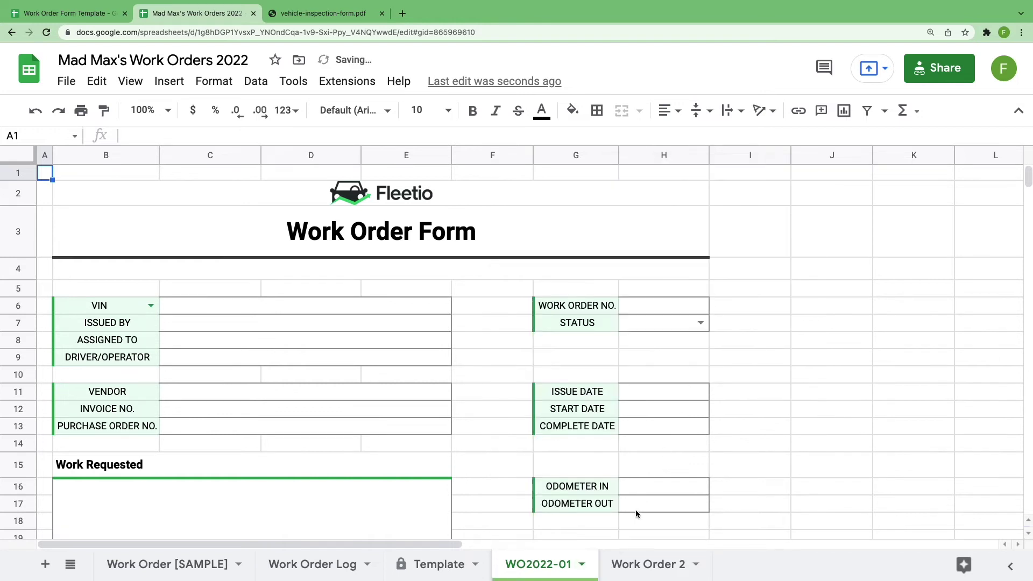
- Hide the WO2022-01 sheet, then unhide it from the All Sheets list
{"action": "right_click", "coordinate": [550, 569]}
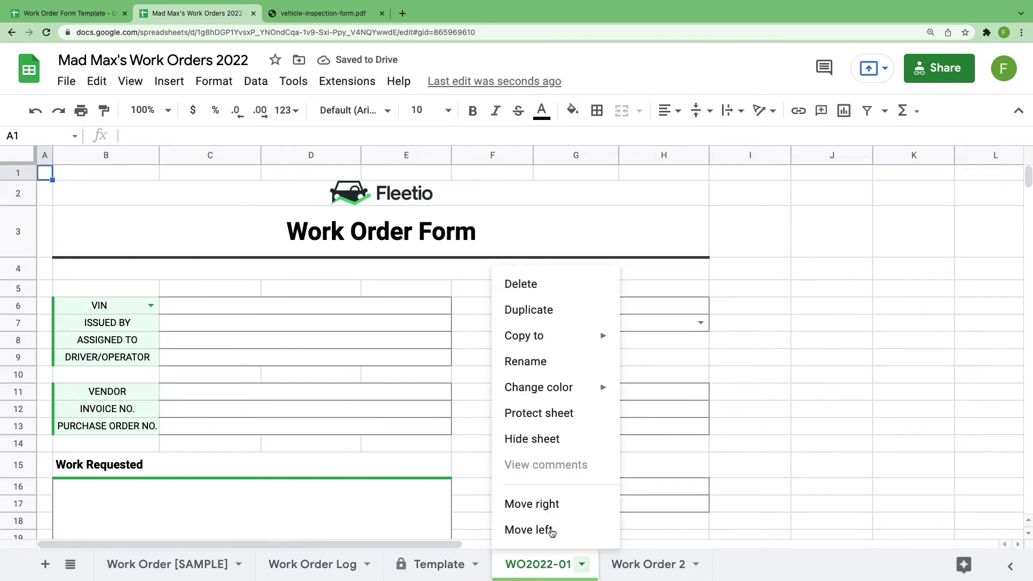
{"action": "left_click", "coordinate": [553, 443]}
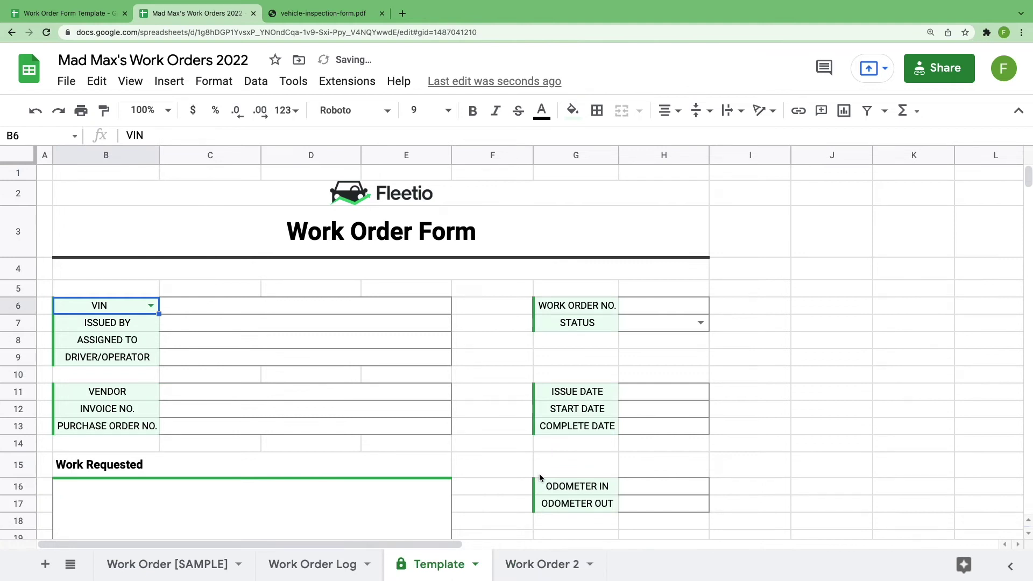
{"action": "left_click", "coordinate": [70, 565]}
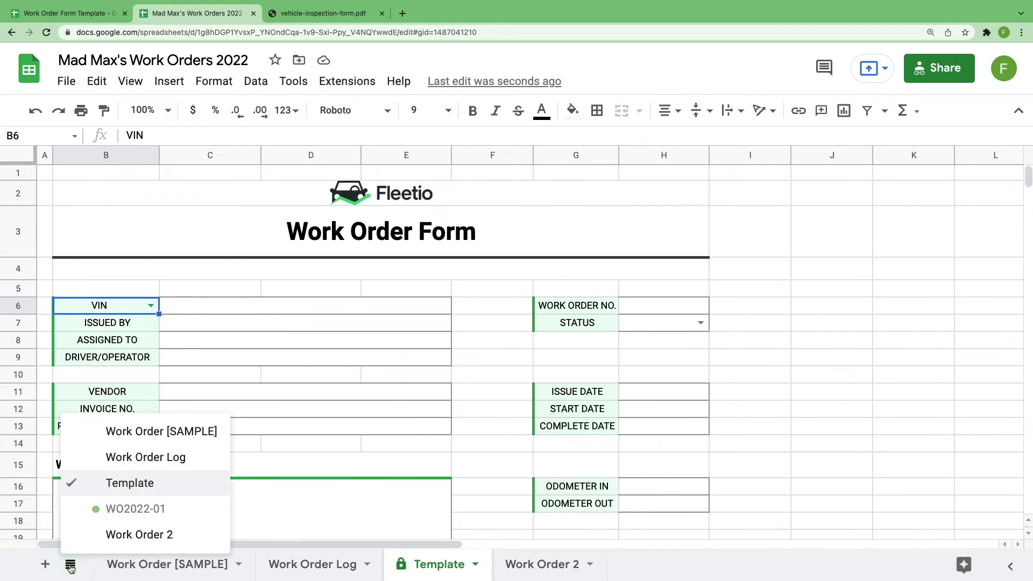
{"action": "left_click", "coordinate": [141, 510]}
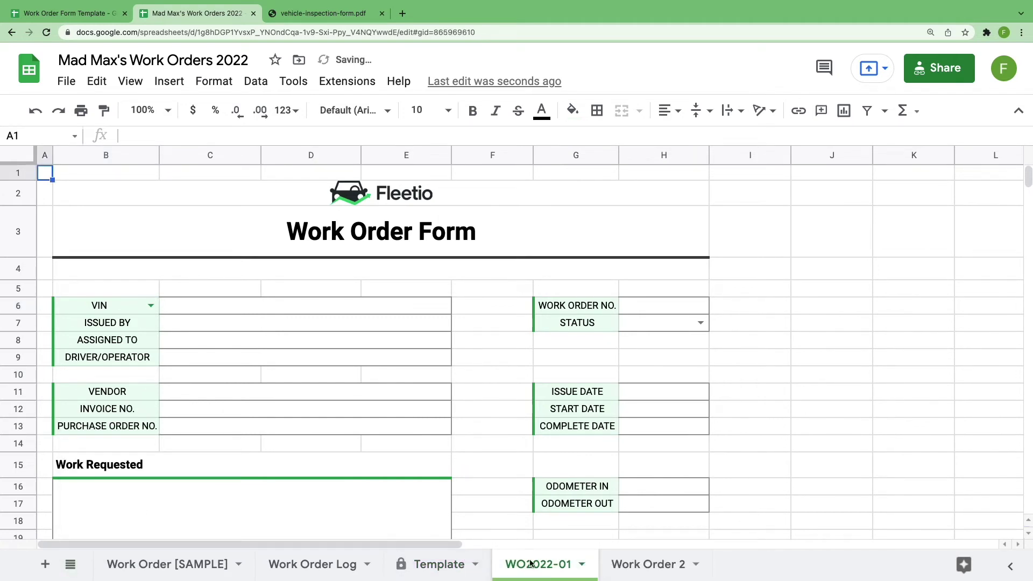
- Enter work order number 2022-01 in H6 and set the H7 status to In Progress
{"action": "left_click", "coordinate": [653, 308]}
{"action": "type", "text": "2022-01"}
{"action": "key", "text": "Return"}
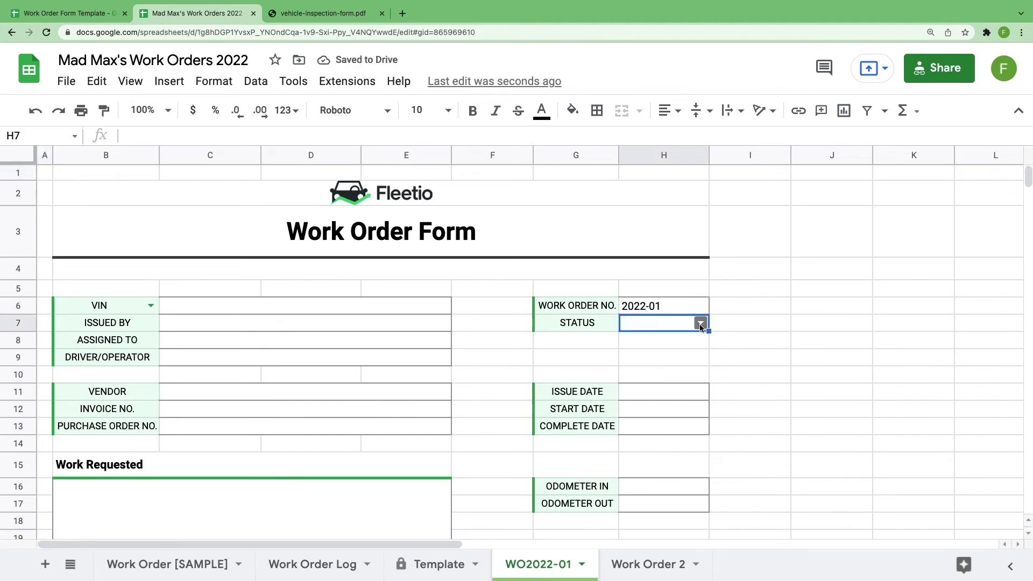
{"action": "left_click", "coordinate": [701, 324]}
{"action": "left_click", "coordinate": [649, 364]}
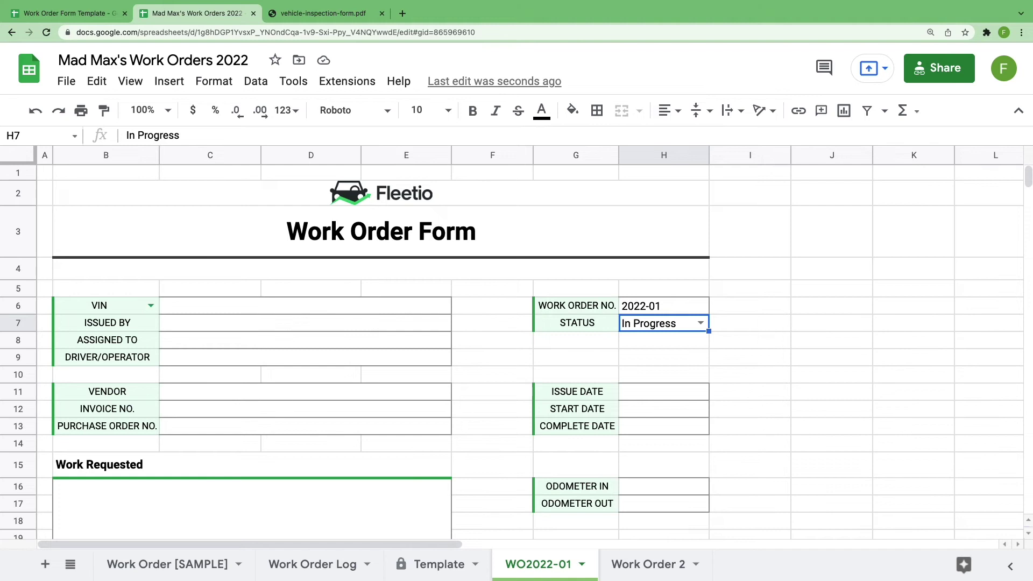
{"action": "key", "text": "Up"}
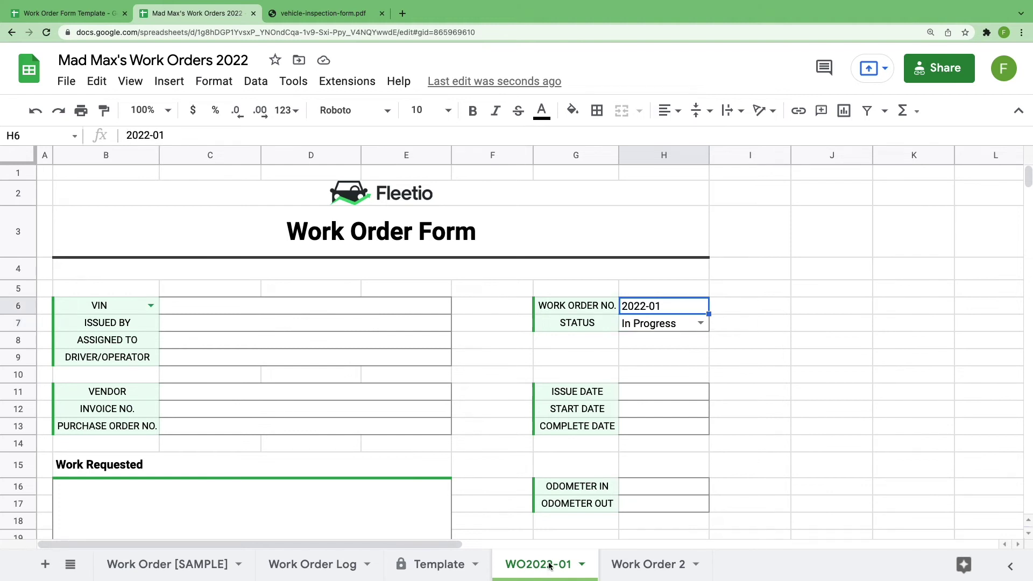
{"action": "left_click", "coordinate": [293, 563]}
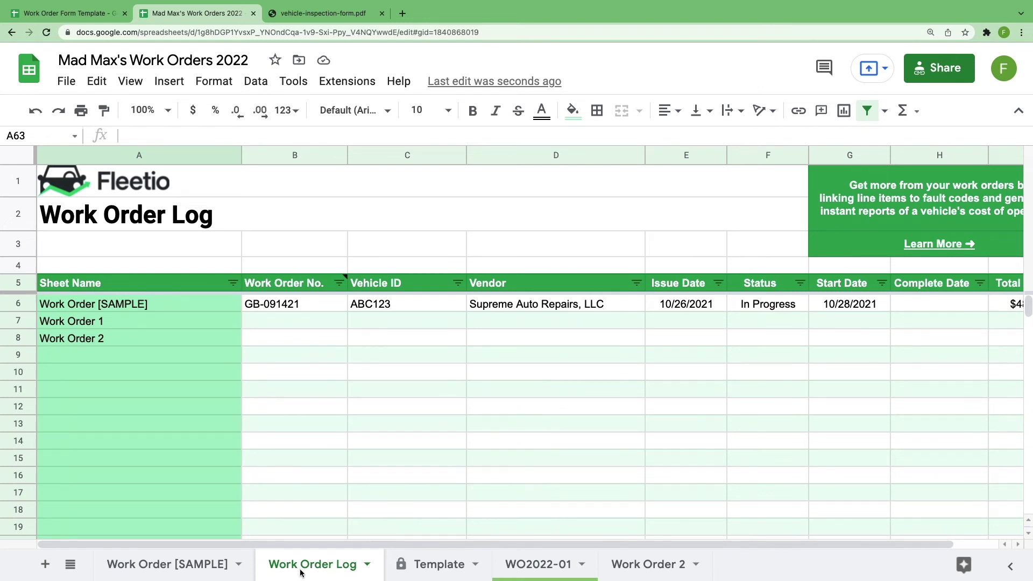
- Enter WO2022-01 in Work Order Log cell A9 and check the B9 and F9 formulas
{"action": "left_click", "coordinate": [114, 356]}
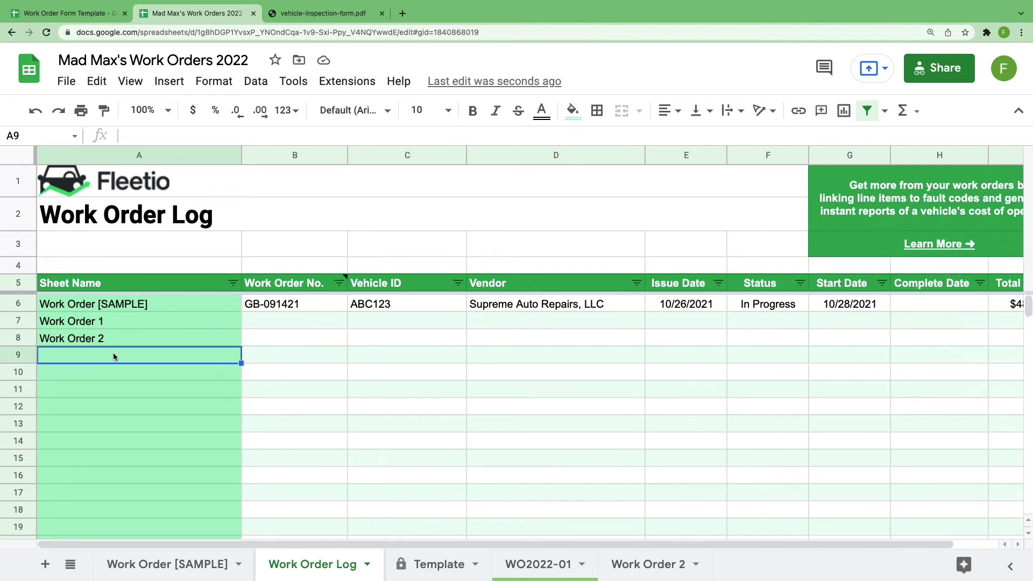
{"action": "type", "text": "WO202"}
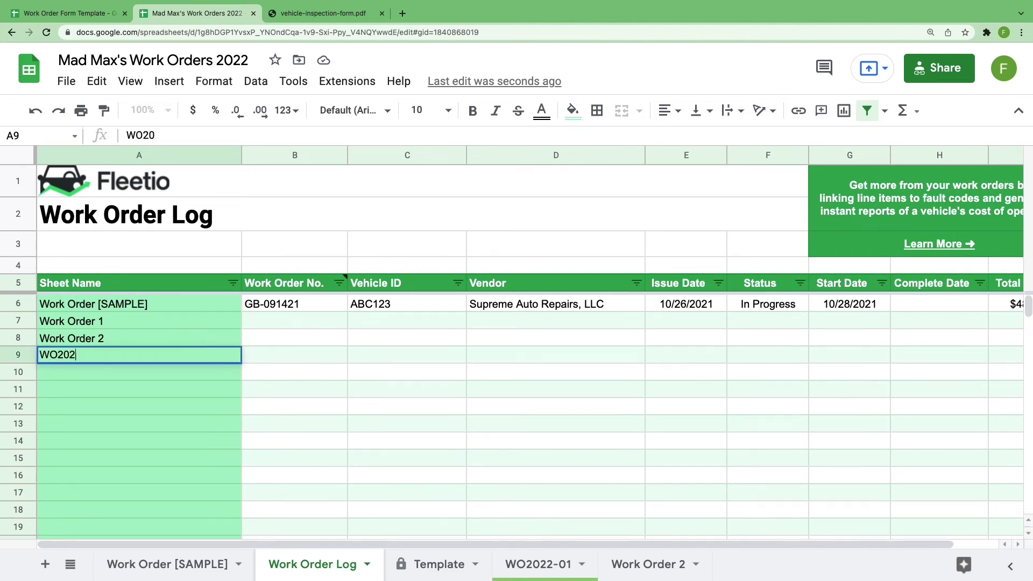
{"action": "type", "text": "2-01"}
{"action": "key", "text": "Return"}
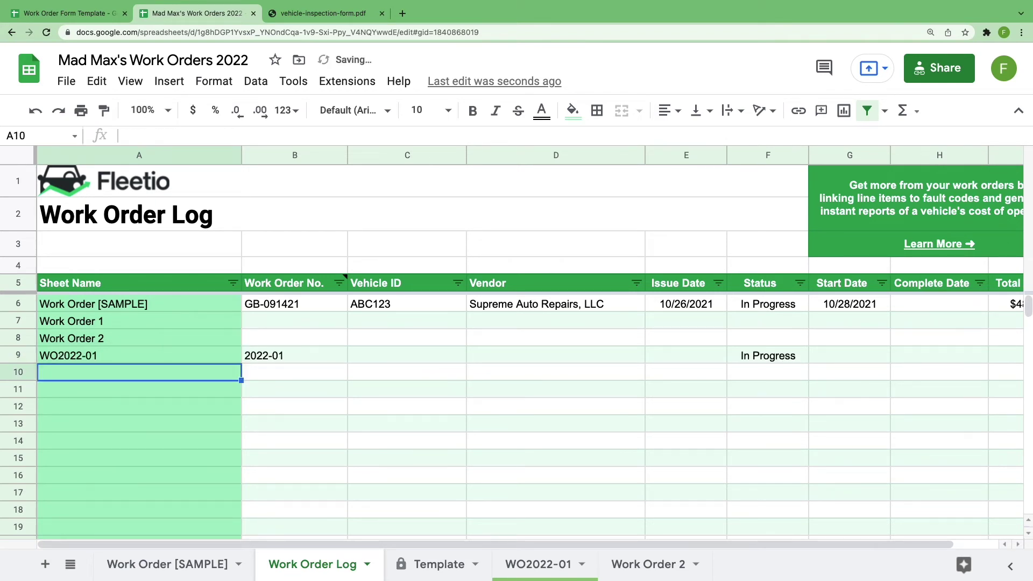
{"action": "left_click", "coordinate": [267, 359]}
{"action": "left_click", "coordinate": [797, 362]}
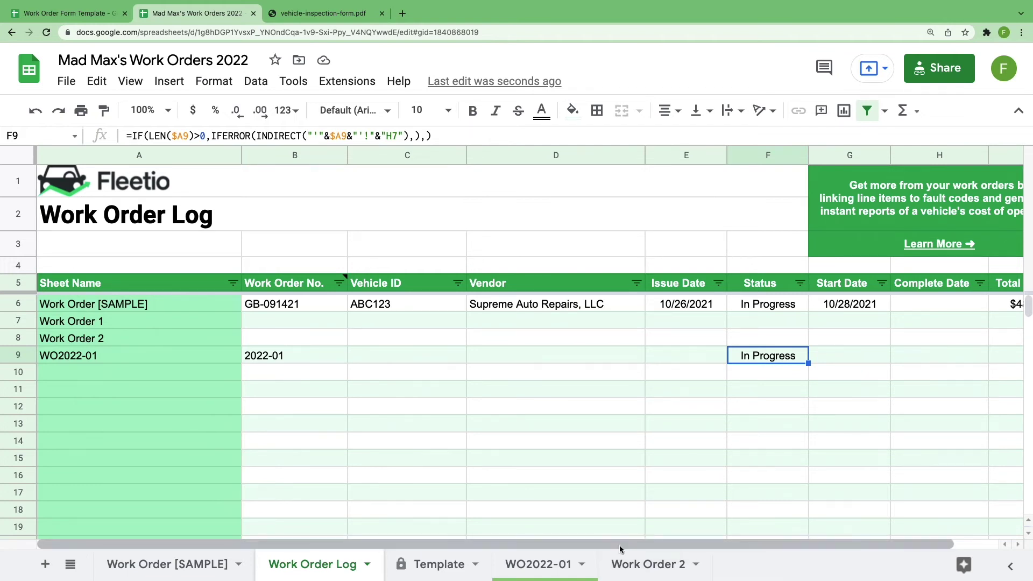
{"action": "left_click", "coordinate": [526, 560]}
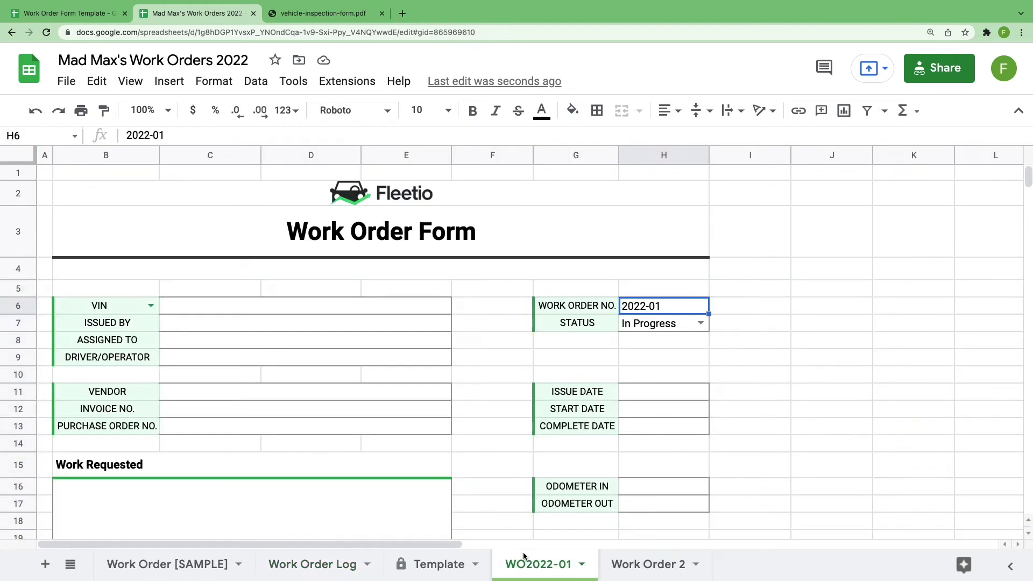
- Enter VIN ABC0123 on the WO2022-01 work order form
{"action": "left_click", "coordinate": [234, 303]}
{"action": "type", "text": "ABC0123"}
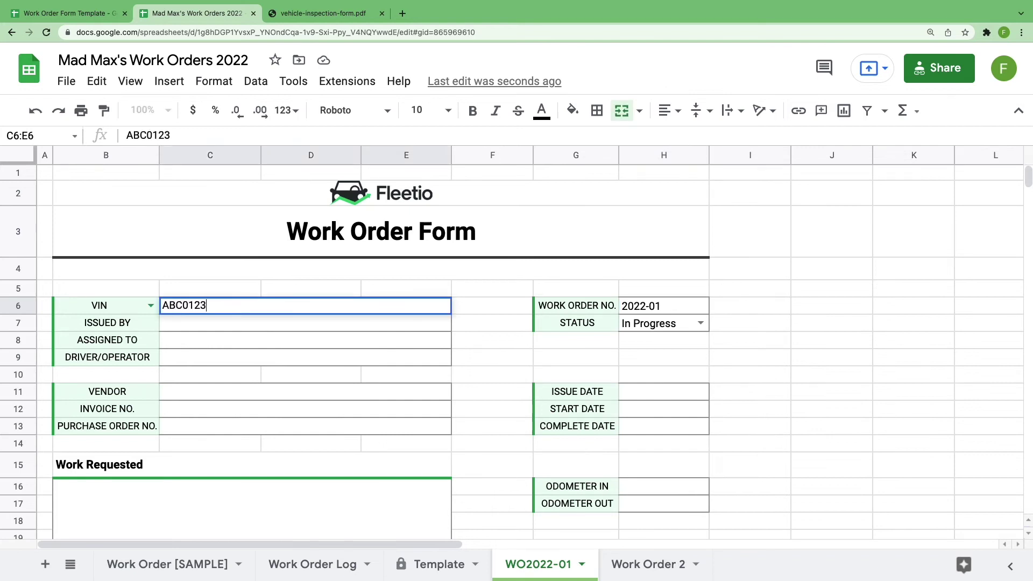
{"action": "key", "text": "Return"}
- Check that the Work Order Log's C9 now shows Vehicle ID ABC0123, and bring up A9's cell menu
{"action": "left_click", "coordinate": [306, 565]}
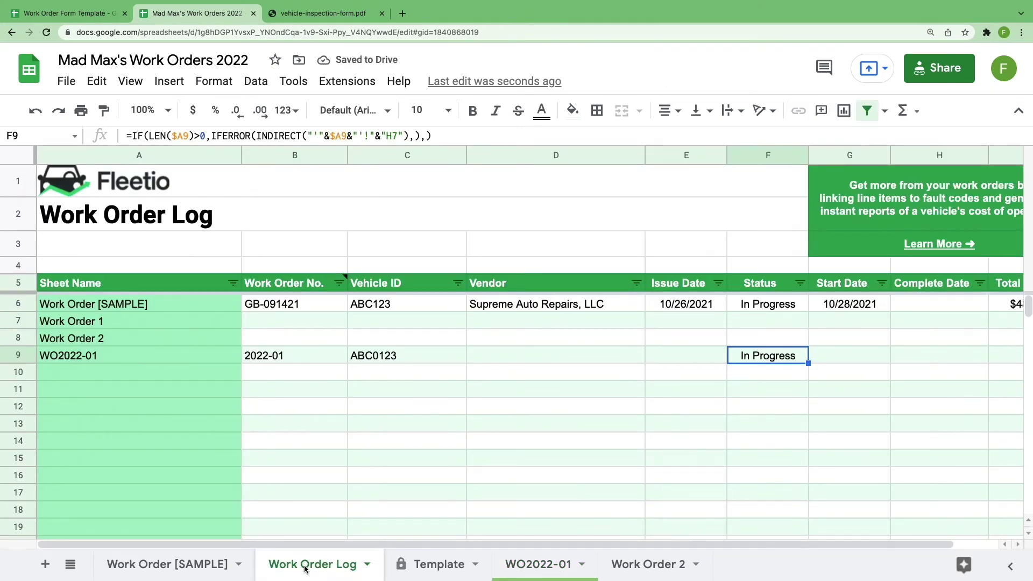
{"action": "left_click", "coordinate": [422, 361]}
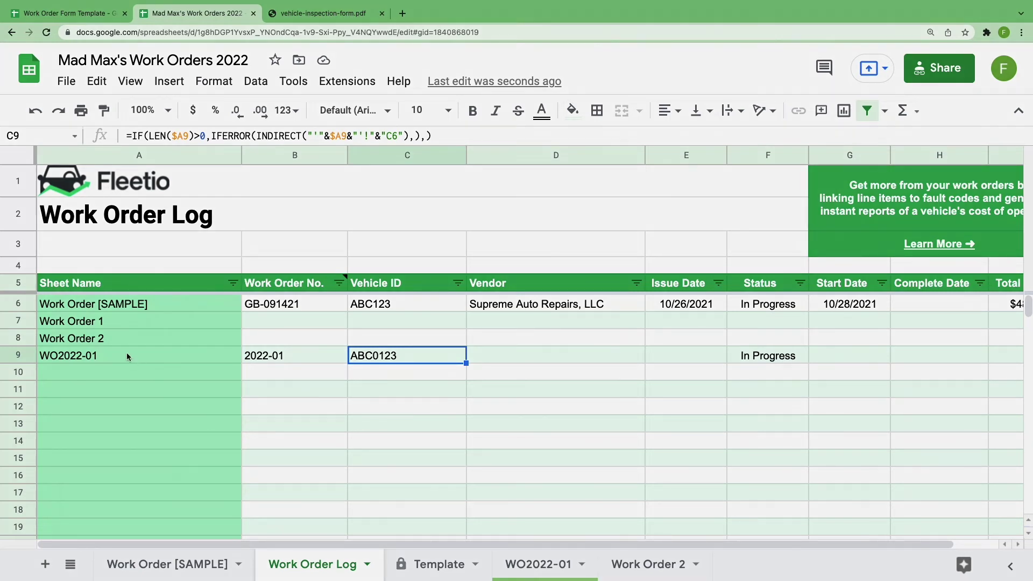
{"action": "right_click", "coordinate": [127, 356]}
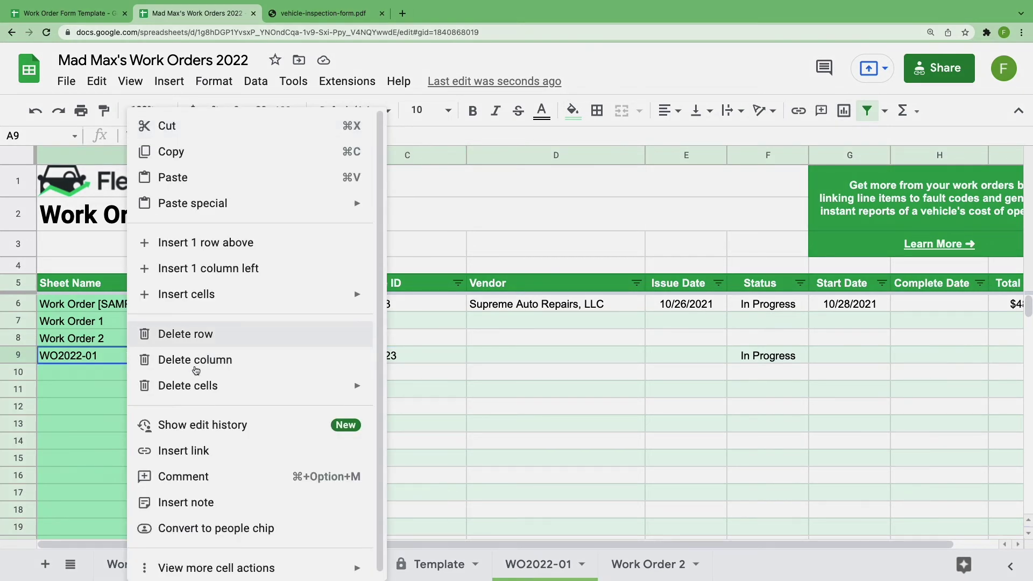
- Turn A9's WO2022-01 entry into a link to the WO2022-01 sheet and test it
{"action": "left_click", "coordinate": [216, 451]}
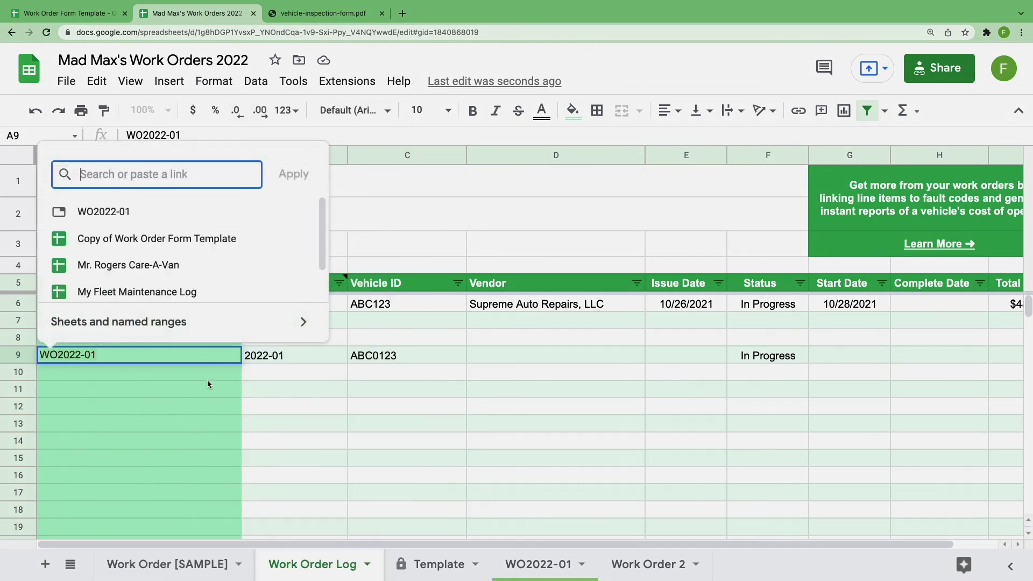
{"action": "left_click", "coordinate": [133, 215]}
{"action": "mouse_move", "coordinate": [85, 356]}
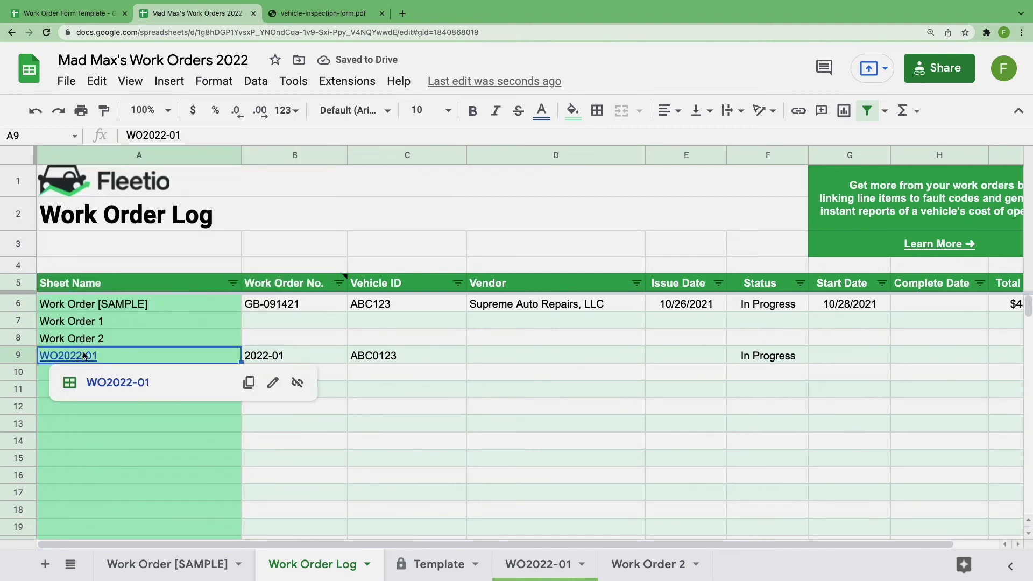
{"action": "left_click", "coordinate": [110, 383]}
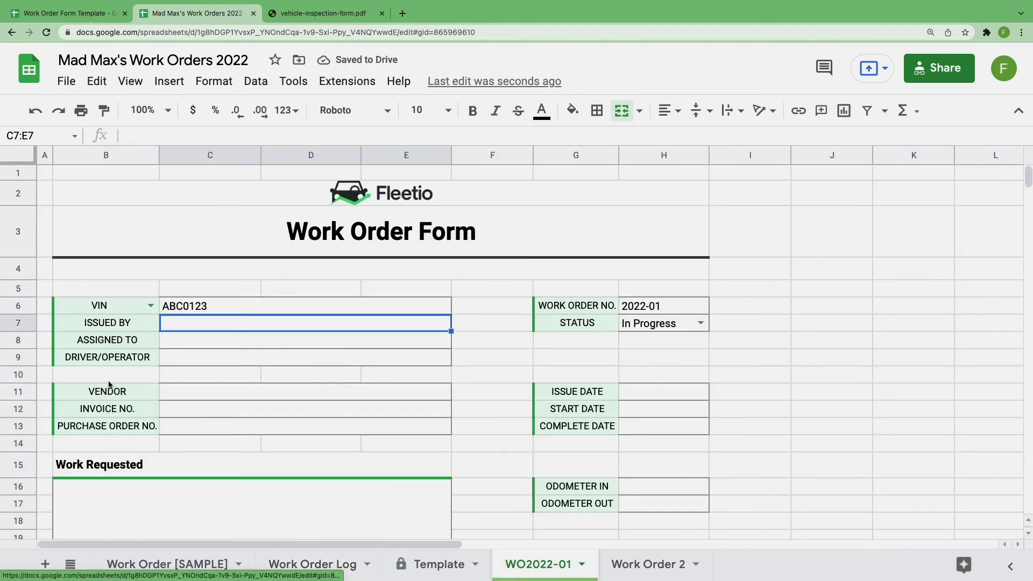
{"action": "left_click", "coordinate": [309, 558]}
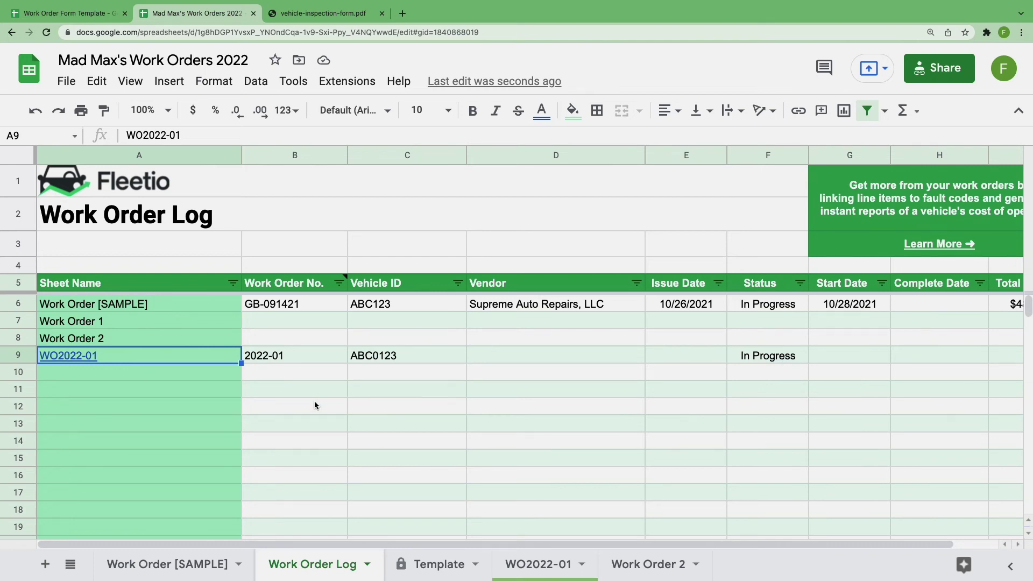
- Sort the Work Order Log A→Z by Sheet Name so WO2022-01 comes first
{"action": "left_click", "coordinate": [231, 284]}
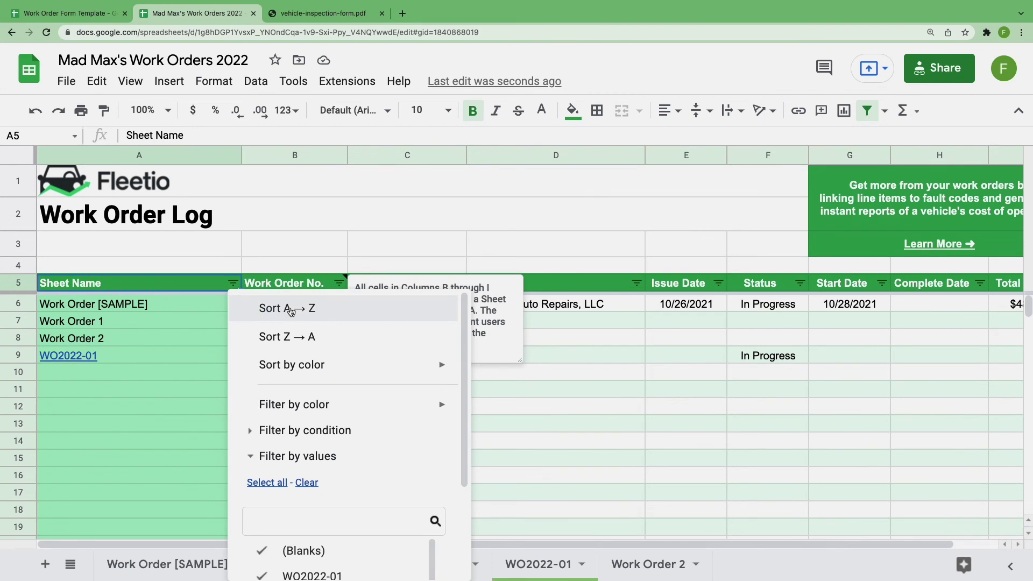
{"action": "left_click", "coordinate": [291, 311]}
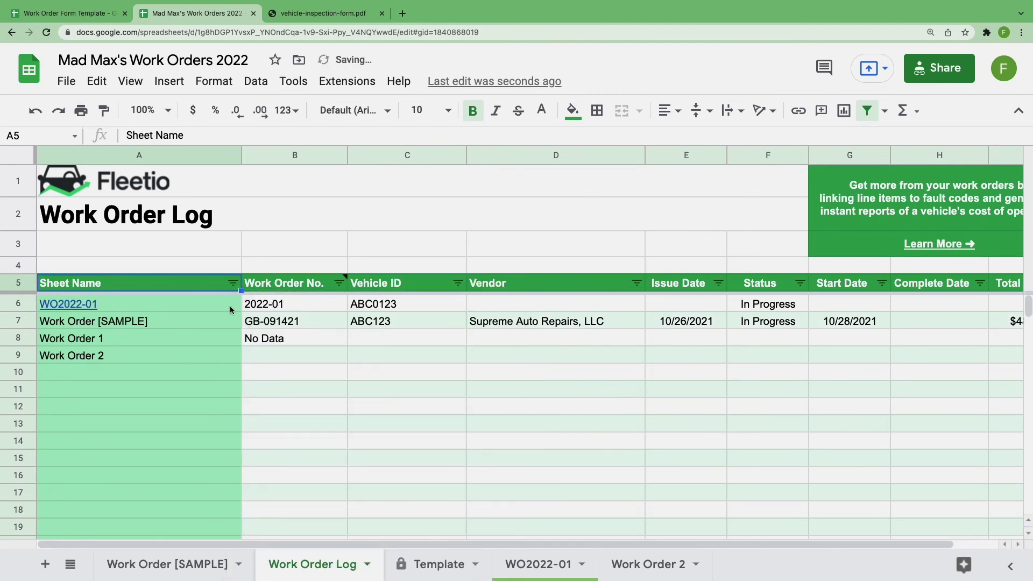
{"action": "left_click", "coordinate": [232, 284]}
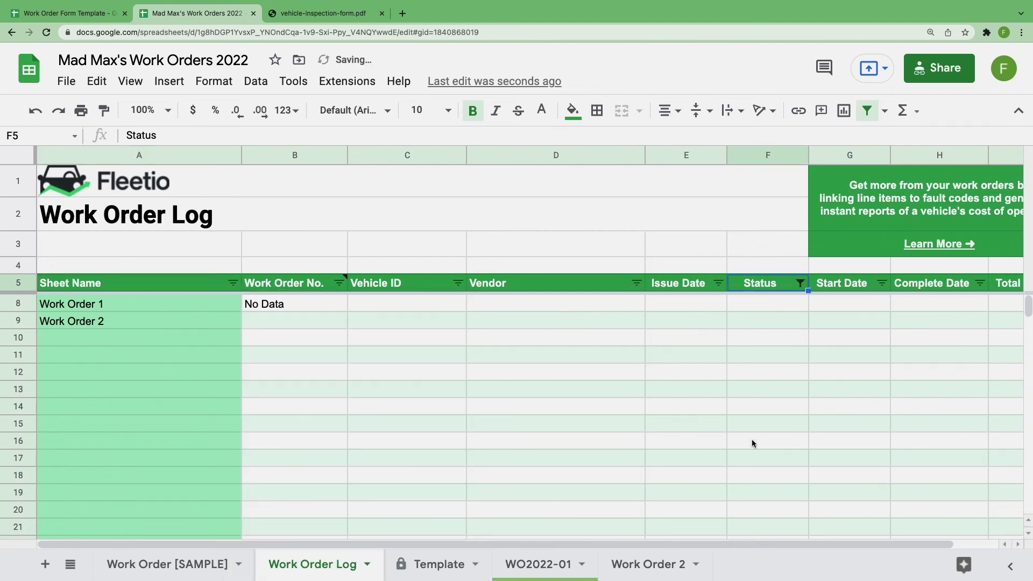
- Set the Status column filter to include all status values
{"action": "left_click", "coordinate": [800, 285]}
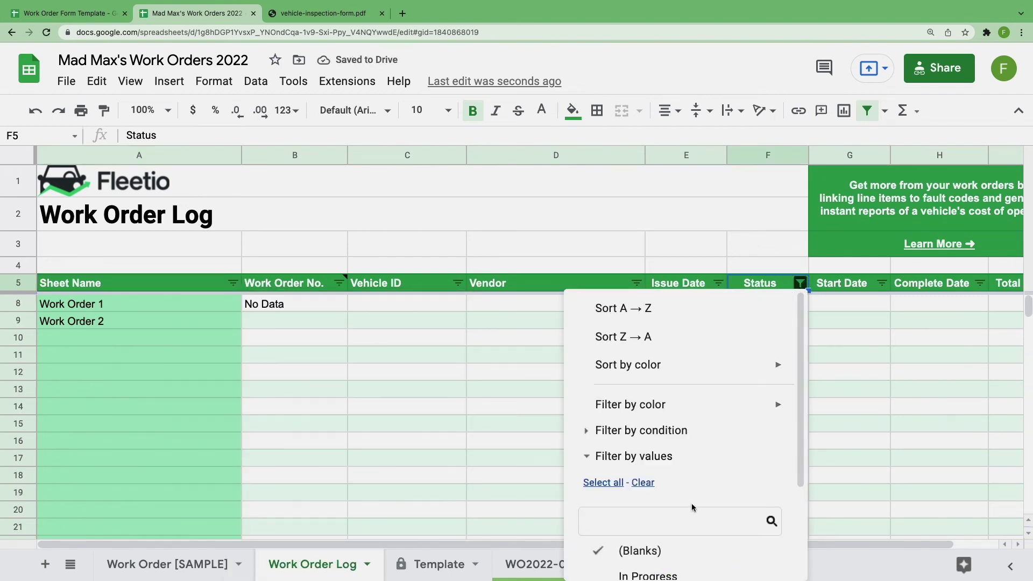
{"action": "scroll", "coordinate": [625, 438], "scroll_direction": "down", "scroll_amount": 1}
{"action": "left_click", "coordinate": [616, 424]}
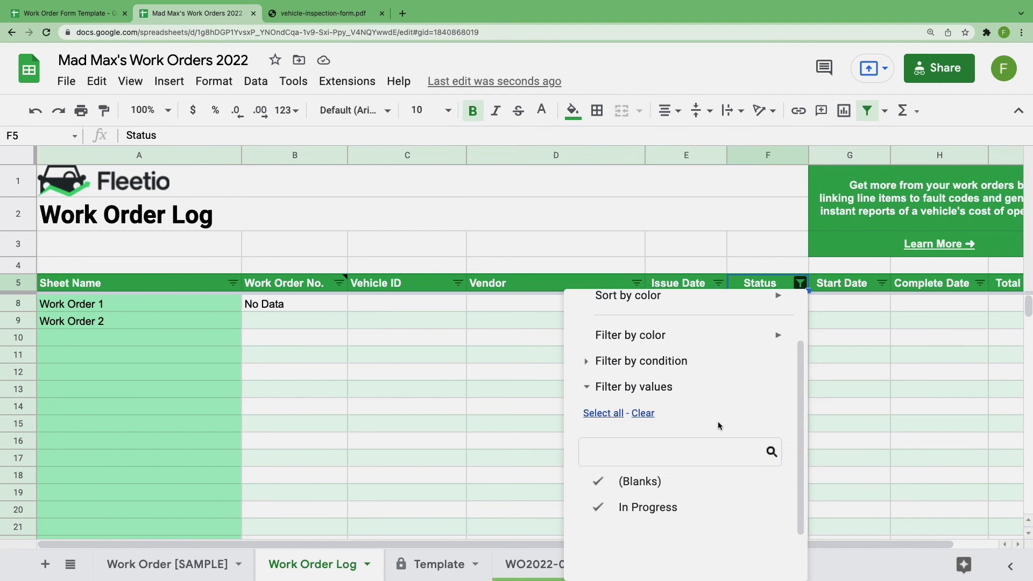
{"action": "scroll", "coordinate": [700, 436], "scroll_direction": "down", "scroll_amount": 1}
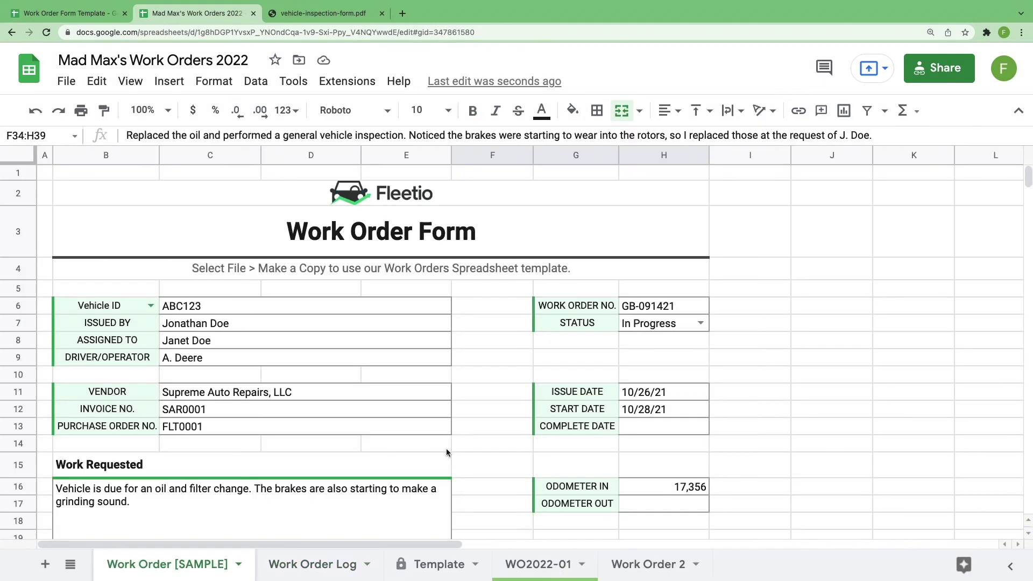